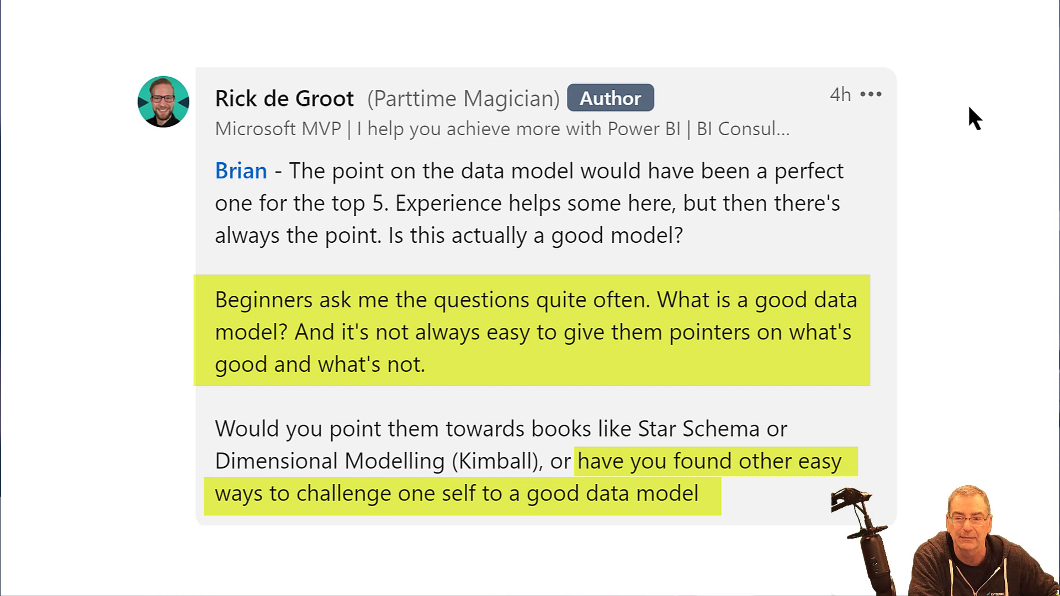
key("Right")
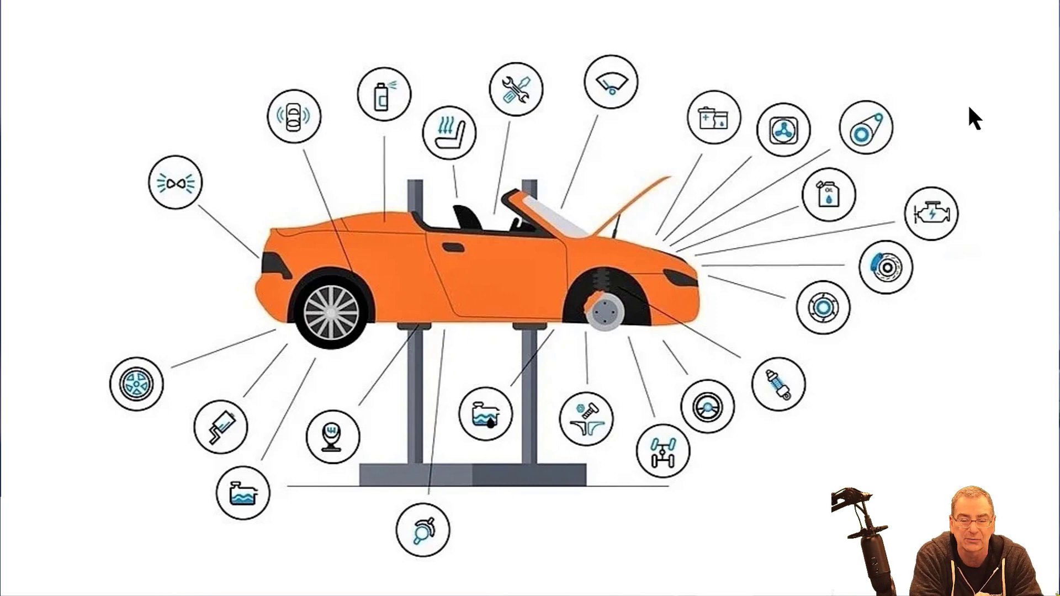
Switch to Tabular Editor and start adding a best practice rule collection that includes a rule file from a URL.
key("alt+Tab")
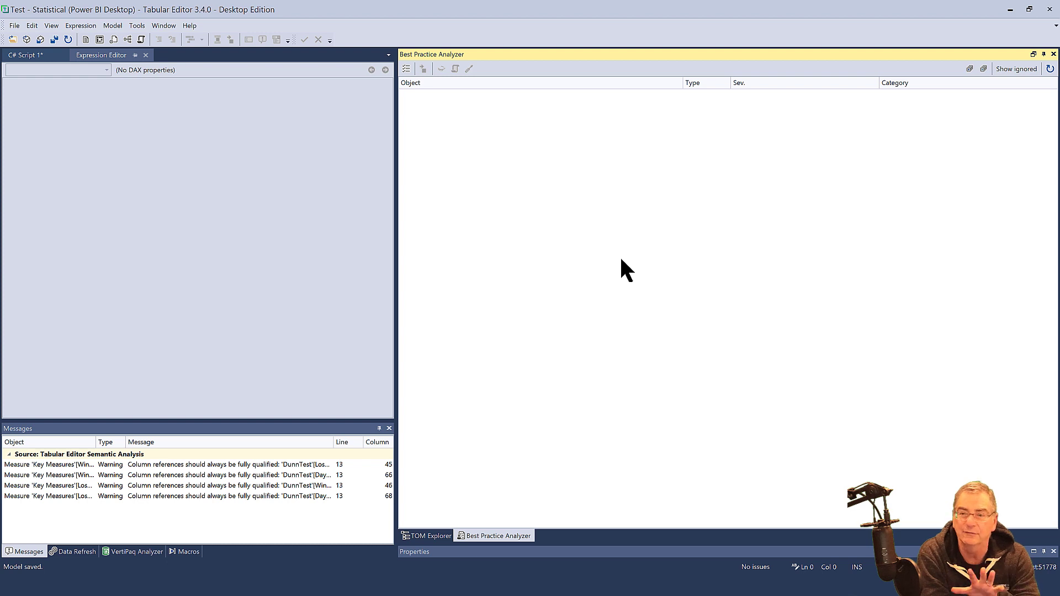
left_click(406, 67)
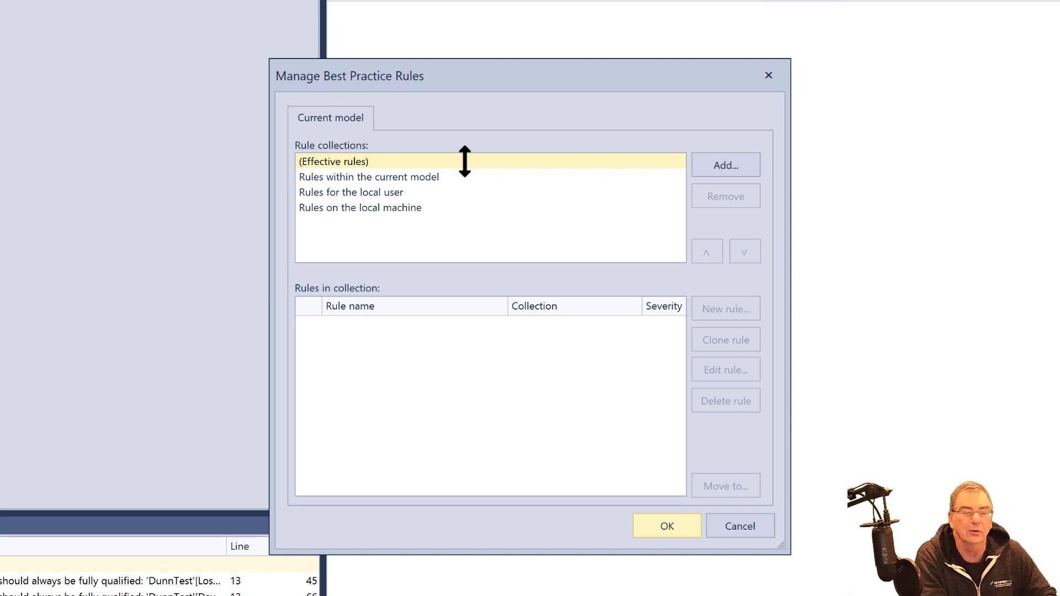
left_click(727, 165)
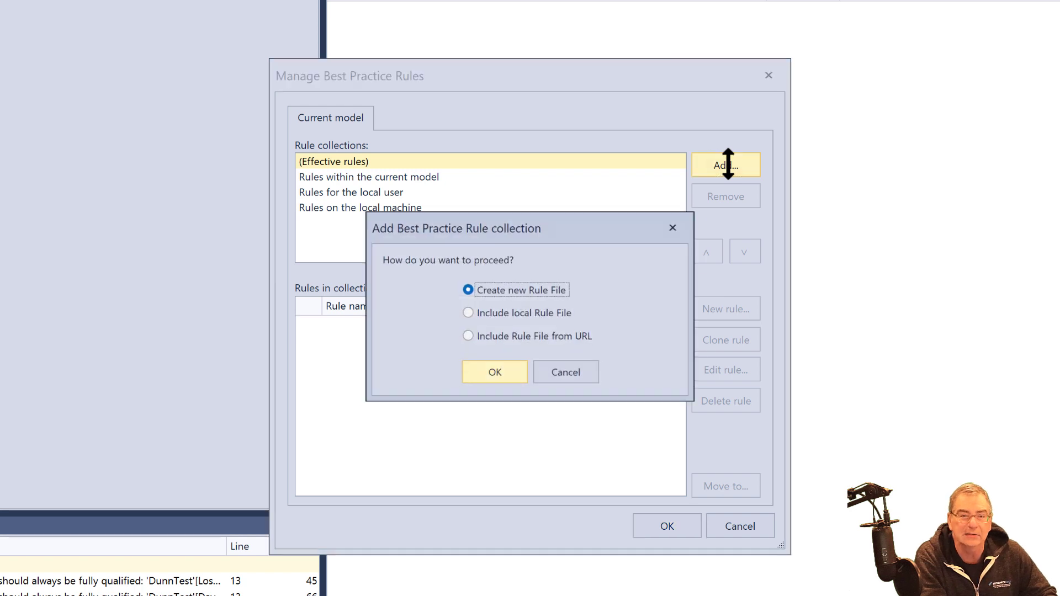
left_click(537, 336)
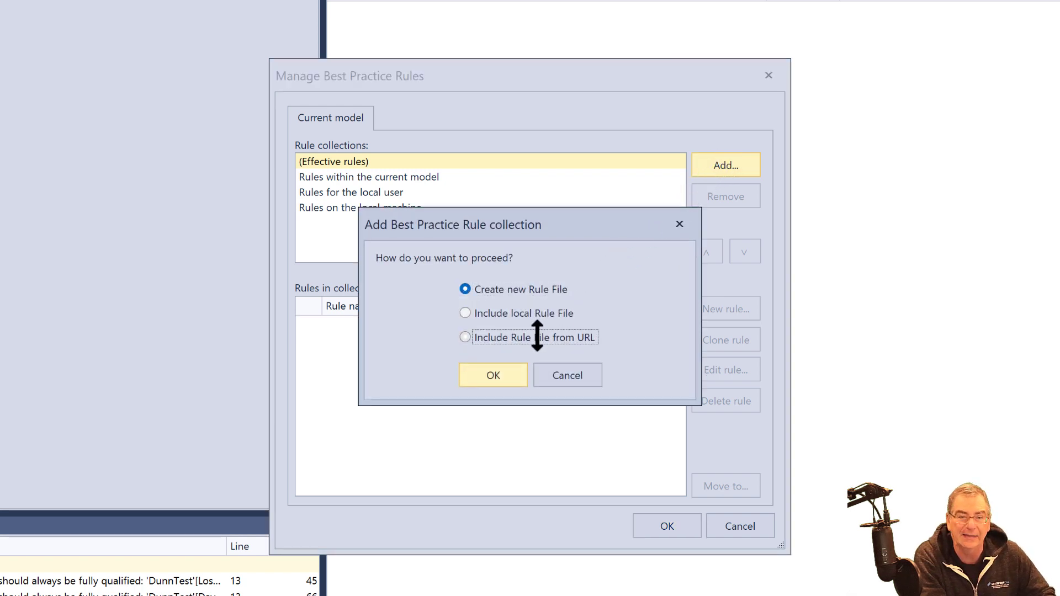
left_click(503, 381)
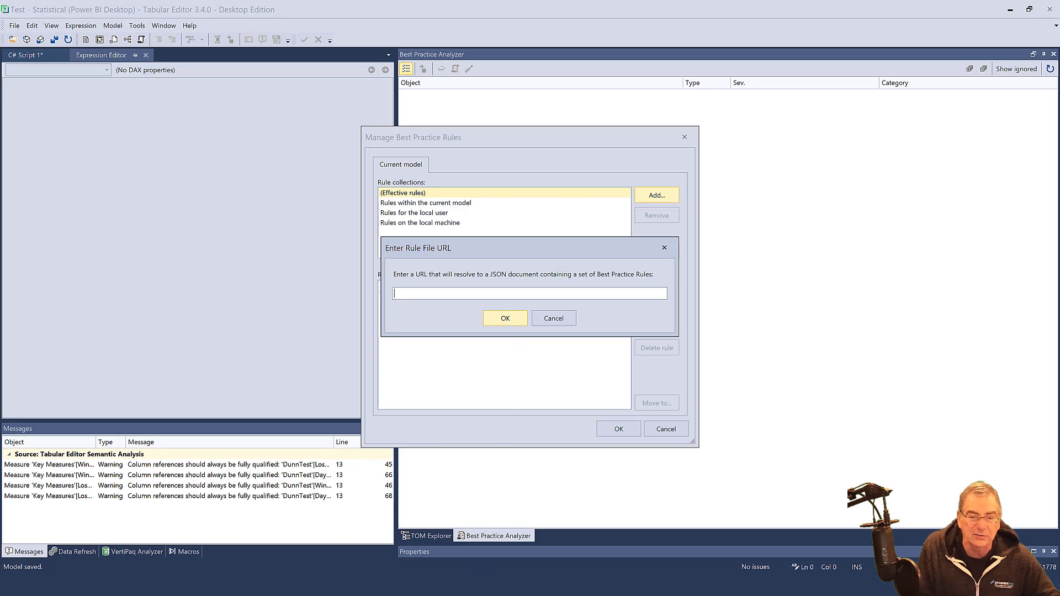
Switch to Analyst Hub in the browser, open the community document "URL for TE/TE3 Best Practices Analyzer (BPA) Ruleset" and copy its rule file URL.
left_click(479, 595)
left_click(516, 554)
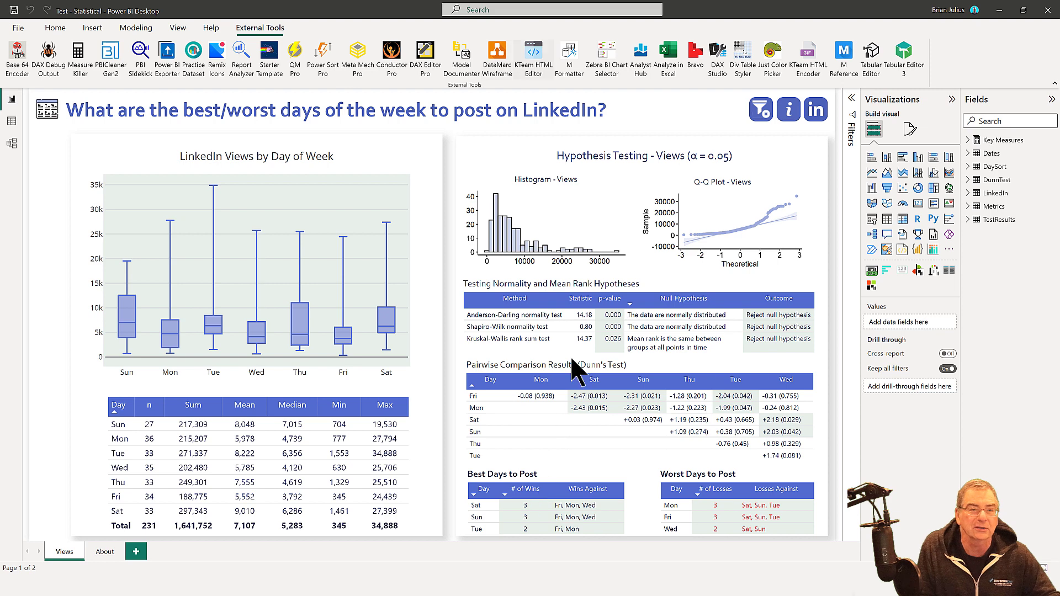
left_click(647, 52)
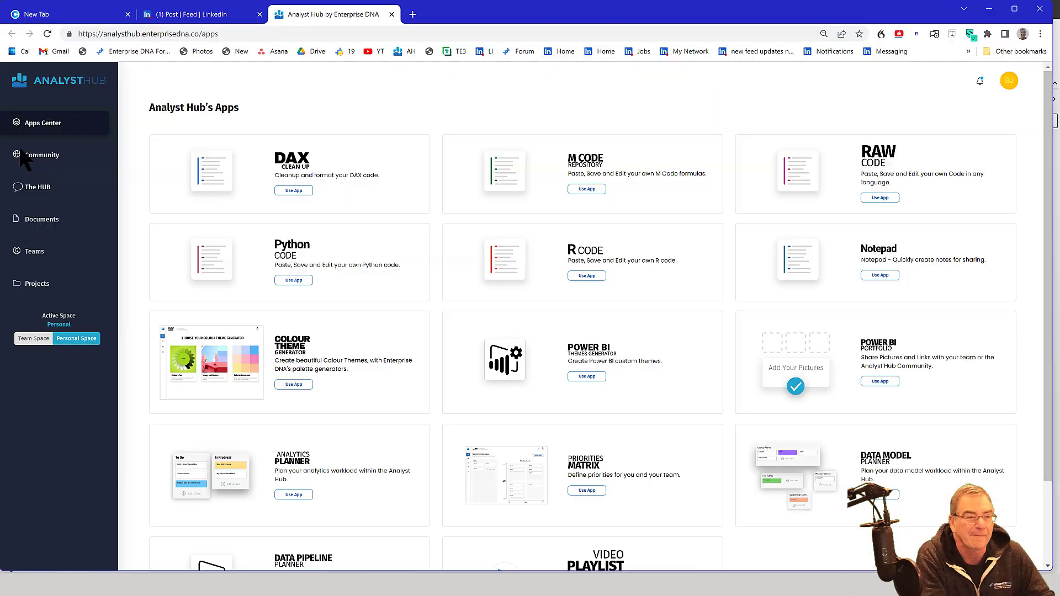
left_click(25, 161)
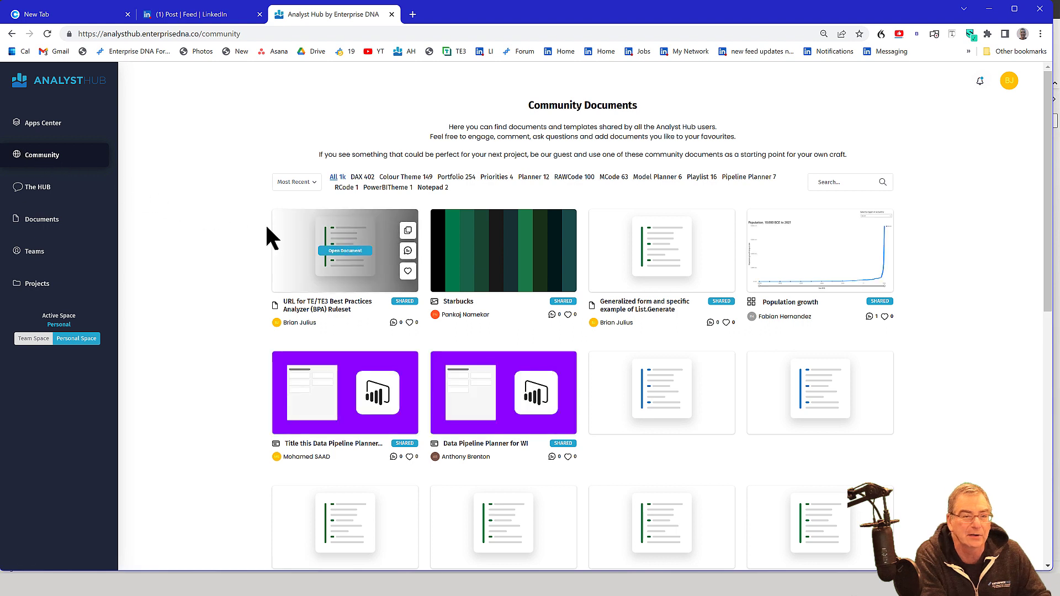
mouse_move(347, 253)
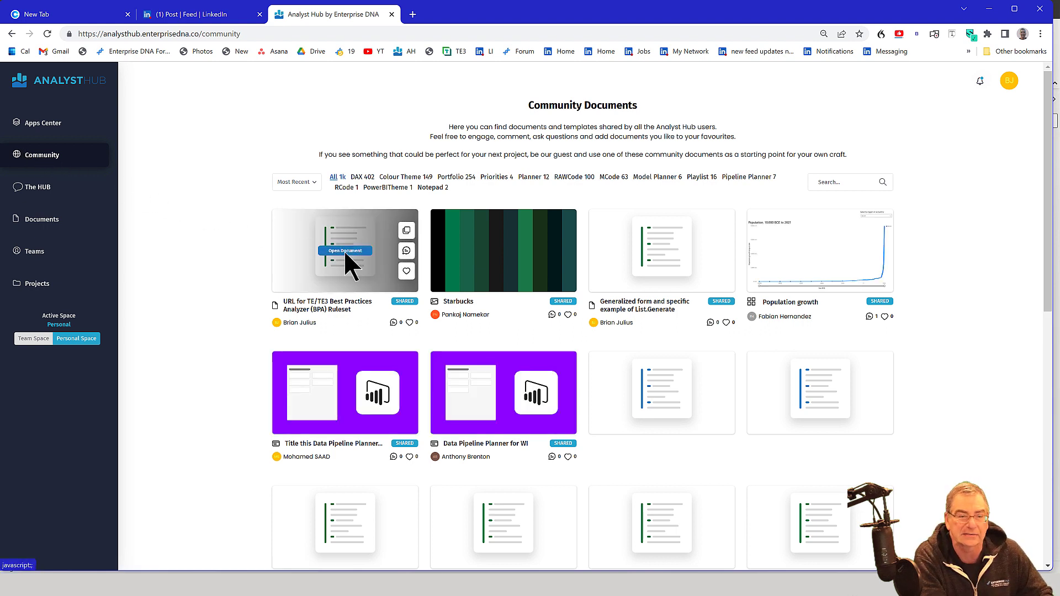
left_click(345, 251)
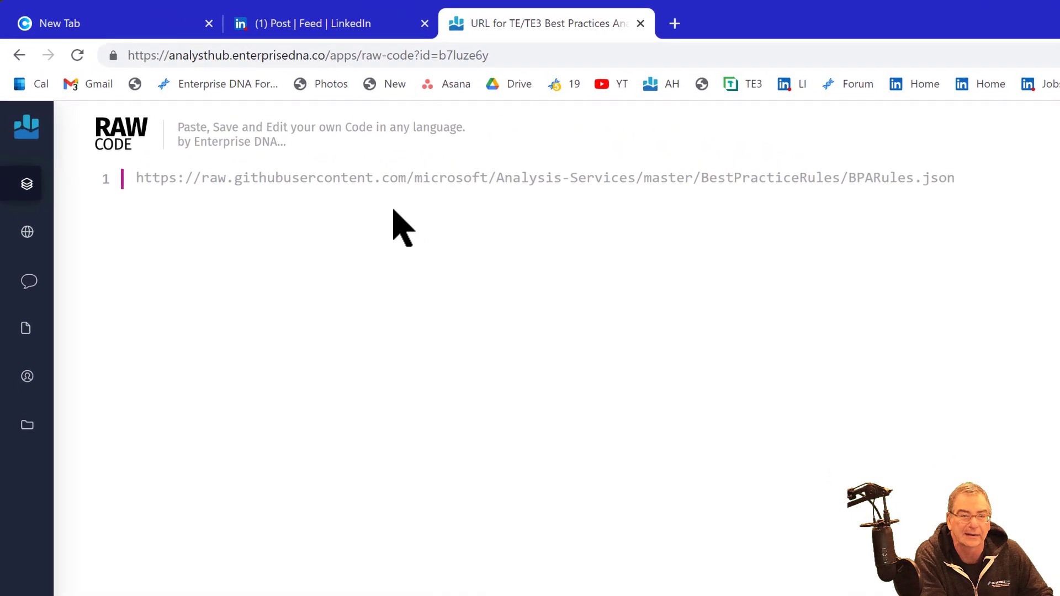
triple_click(367, 177)
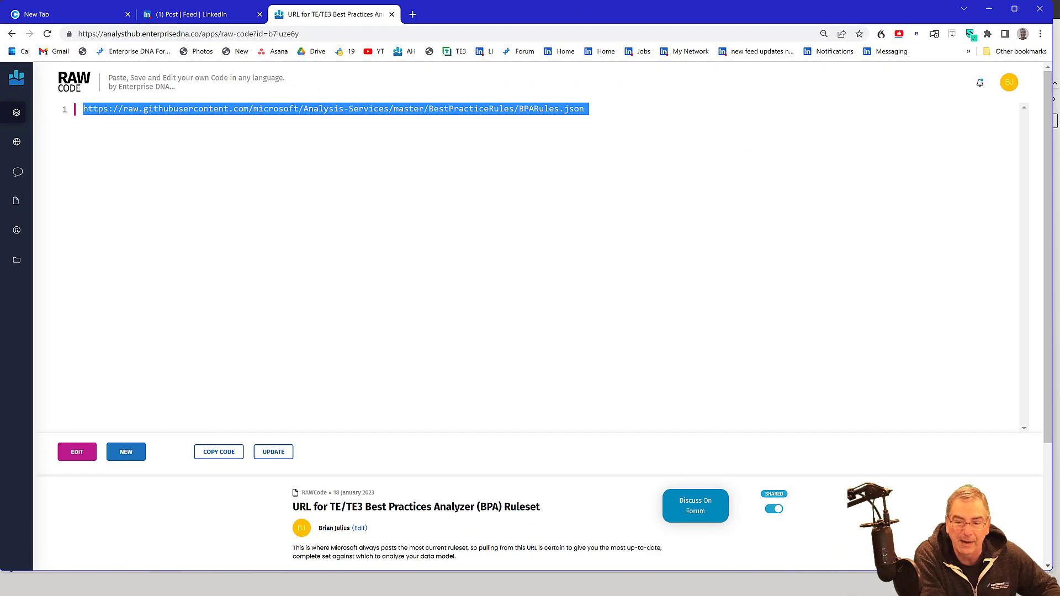
key("alt+Tab")
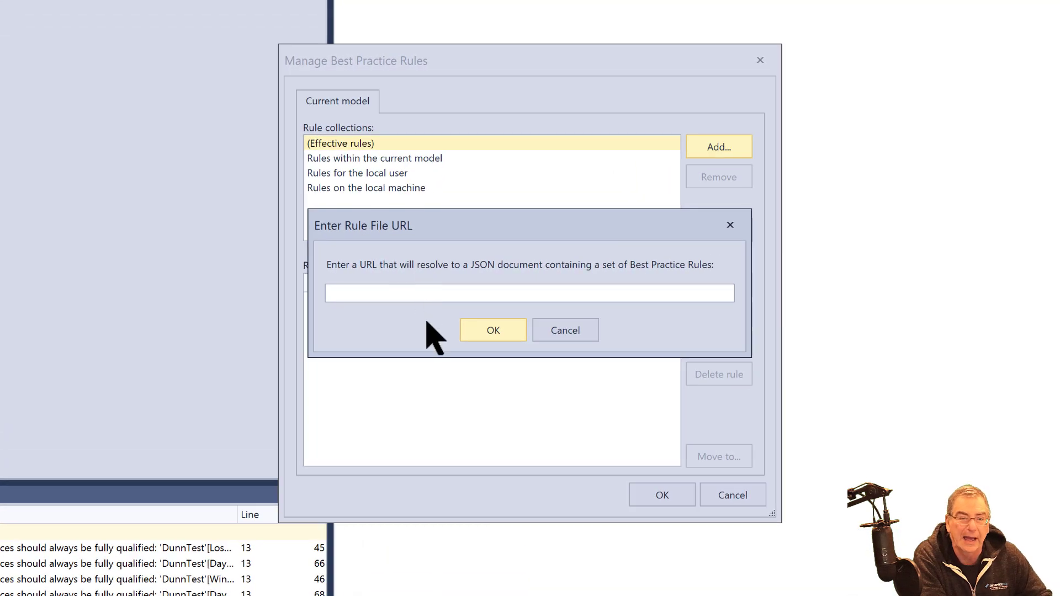
key("ctrl+v")
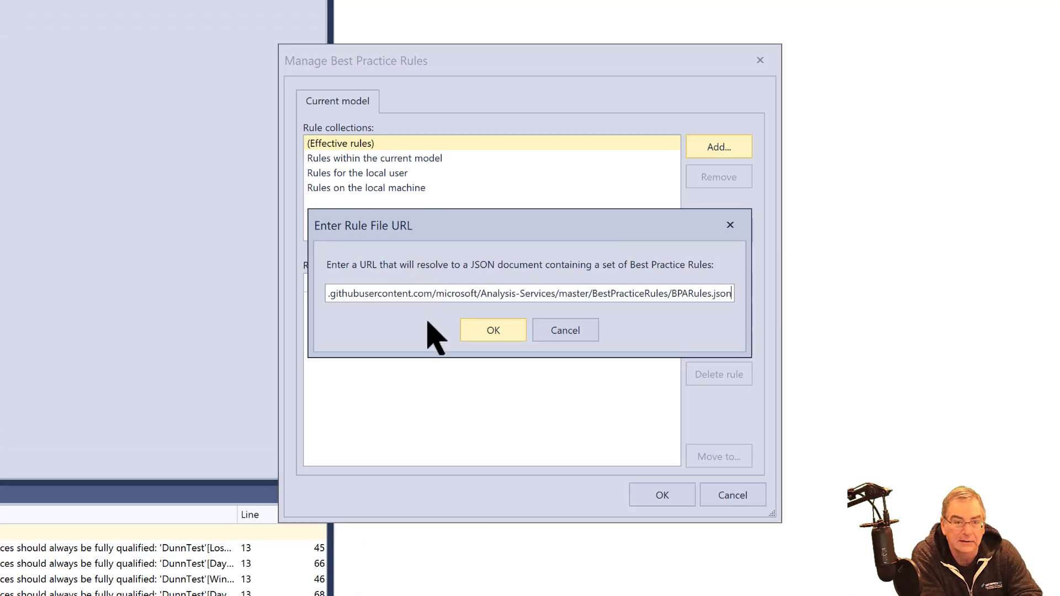
left_click(505, 328)
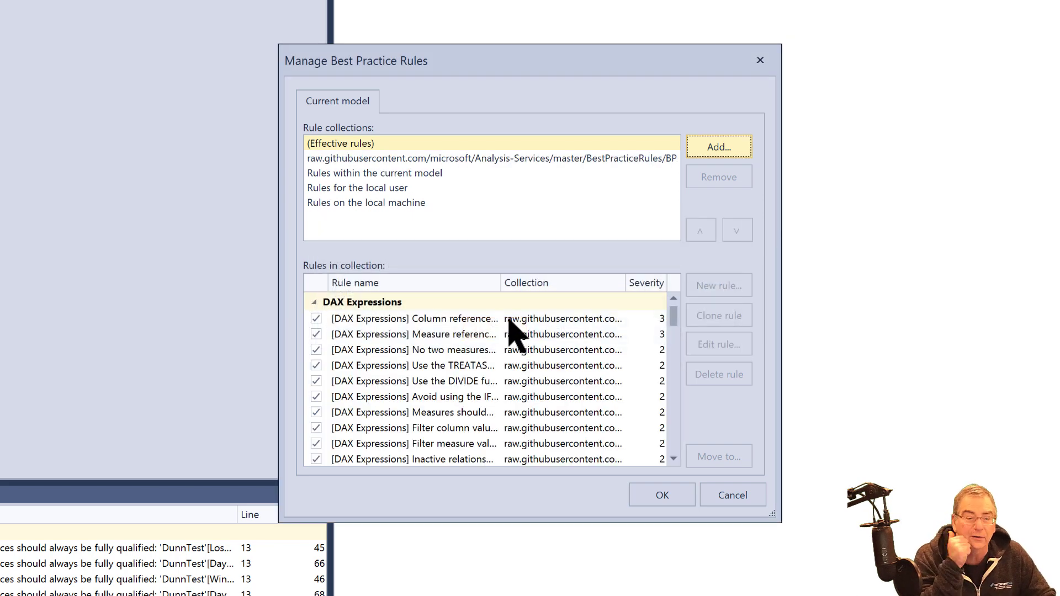
Review the rules in the added collection across all categories and accept the best practice rules for the current model.
left_click(508, 334)
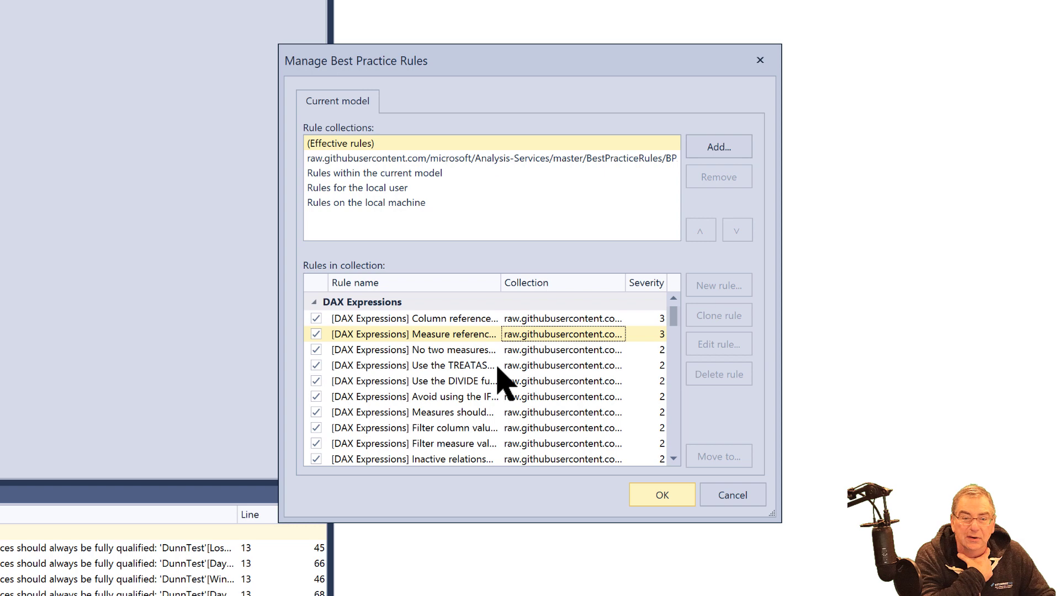
scroll(504, 381, "down", 8)
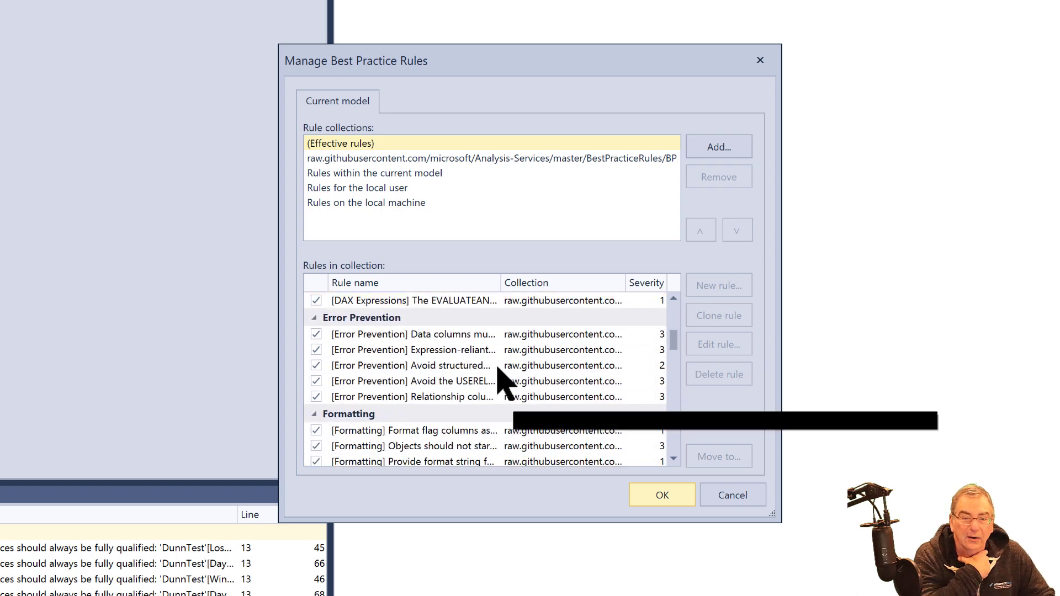
scroll(504, 381, "down", 10)
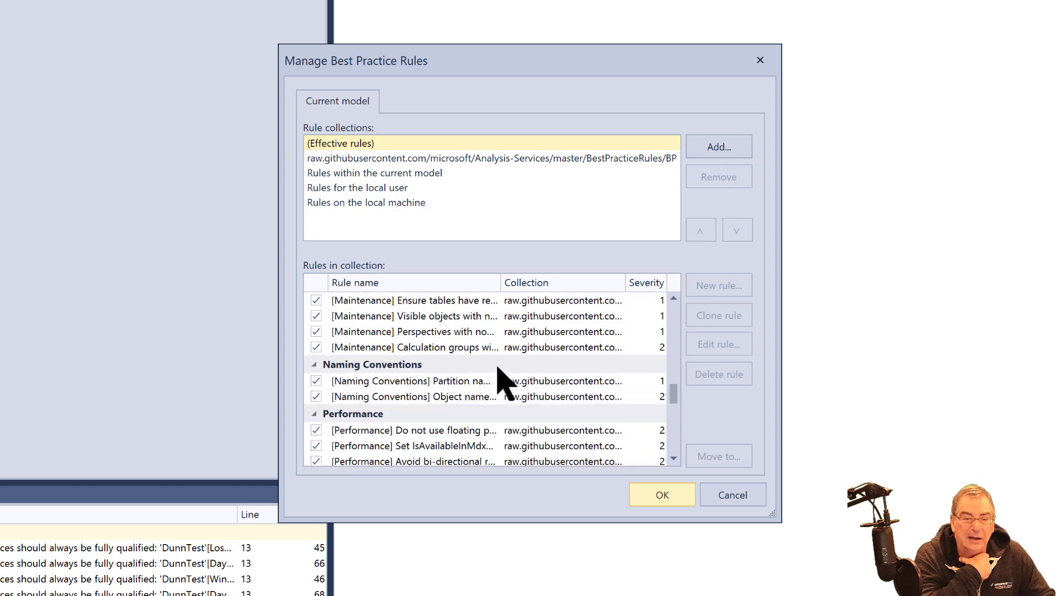
scroll(504, 382, "down", 5)
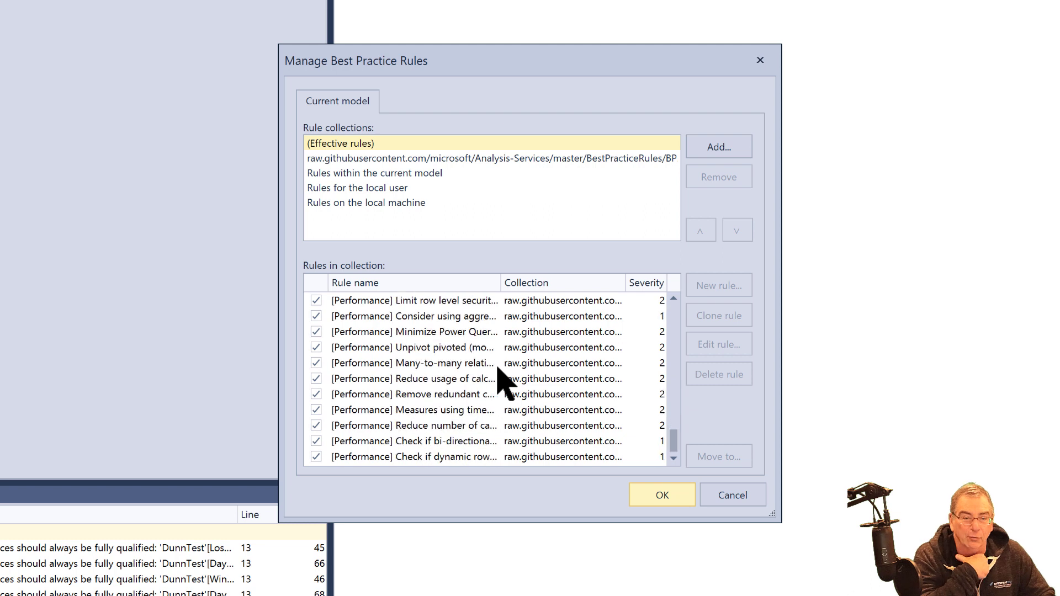
scroll(503, 381, "up", 5)
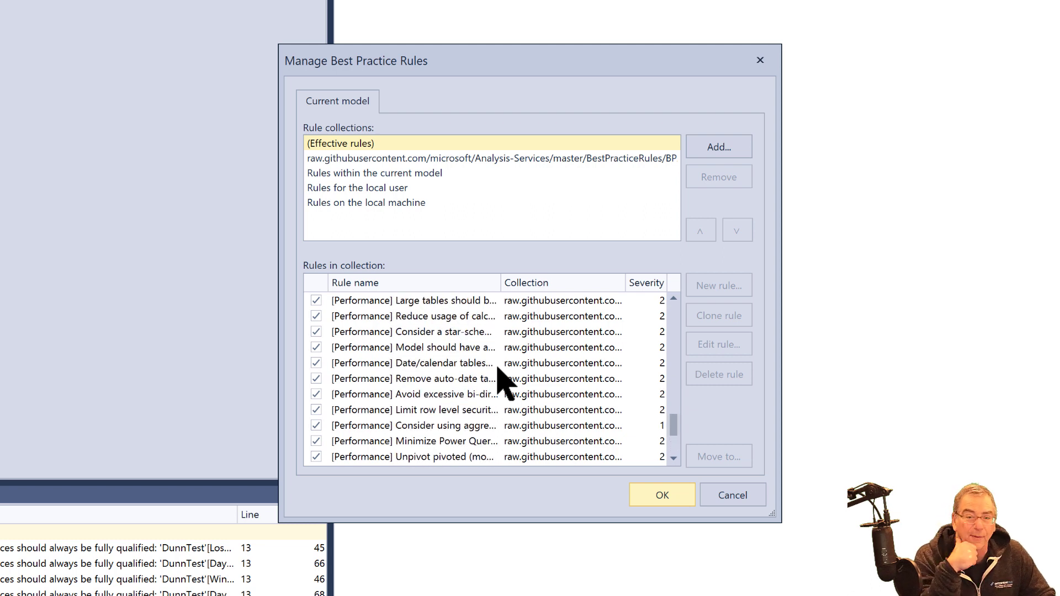
scroll(503, 381, "up", 2)
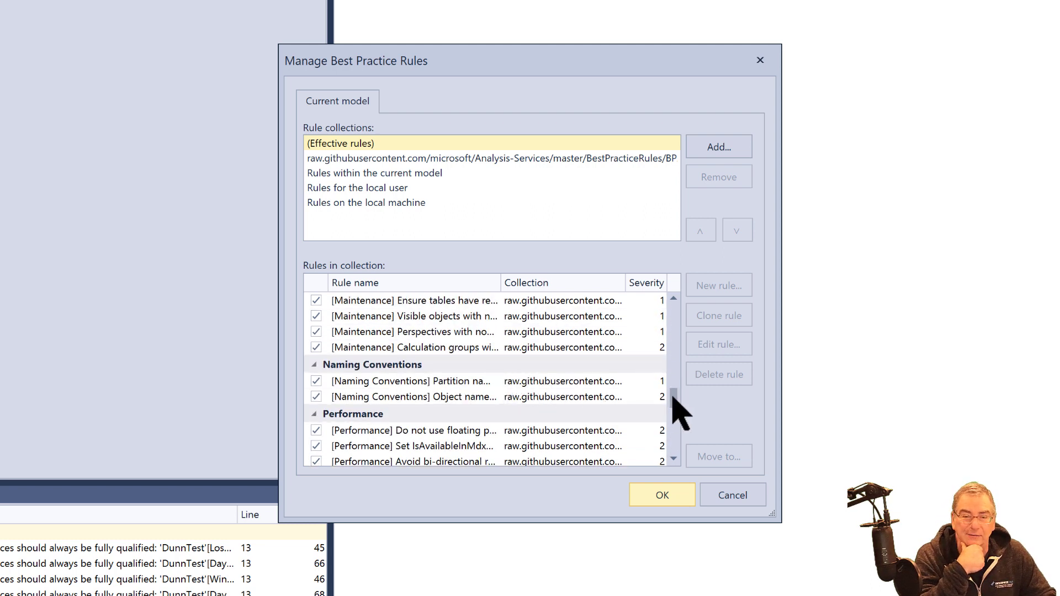
left_click_drag(673, 396, 662, 303)
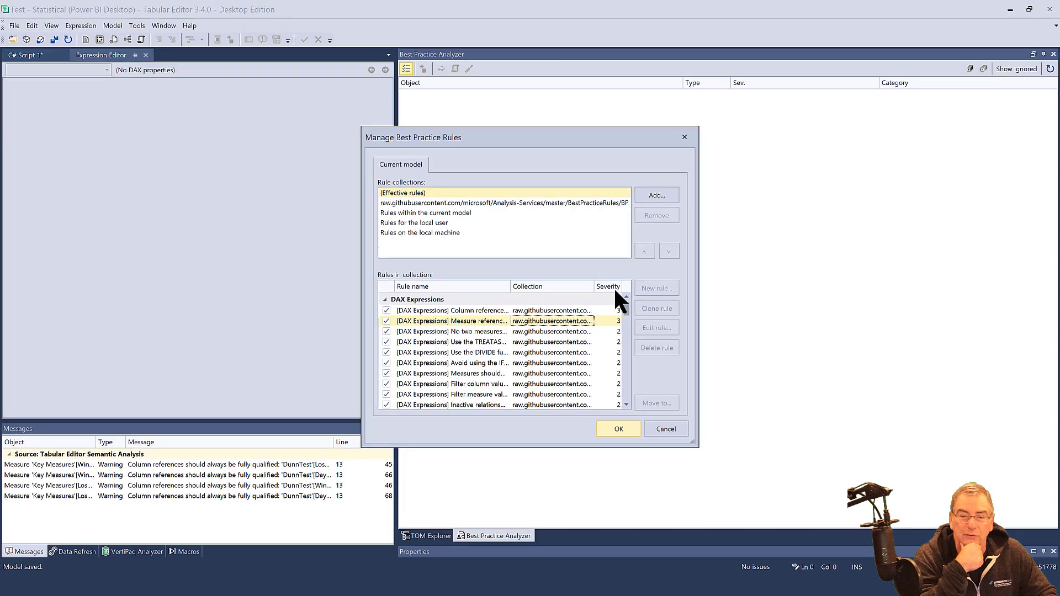
key("Return")
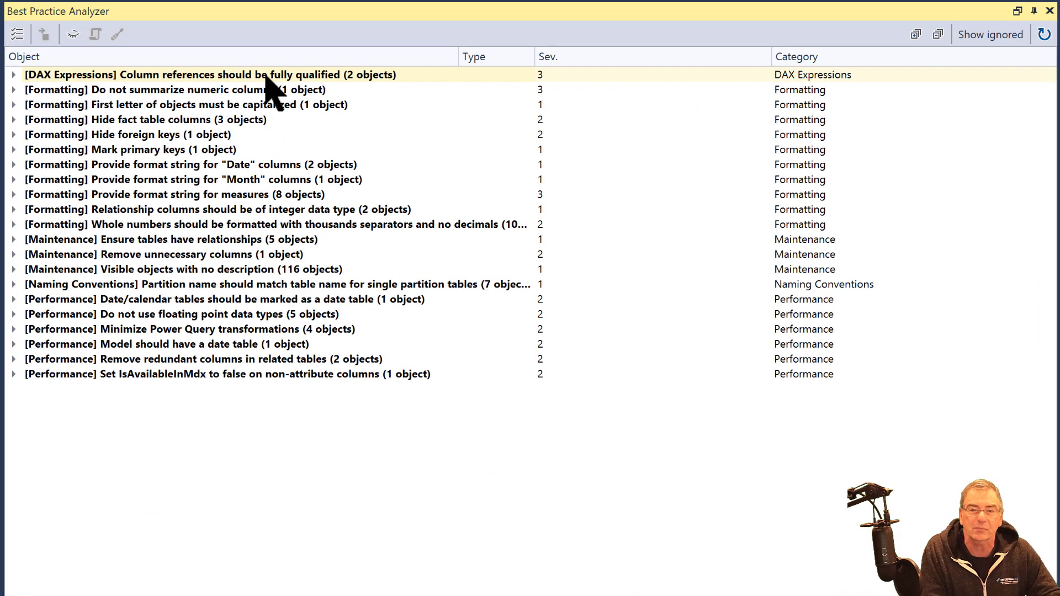
Sort the Best Practice Analyzer results by severity, and re-sort them by category.
mouse_move(271, 91)
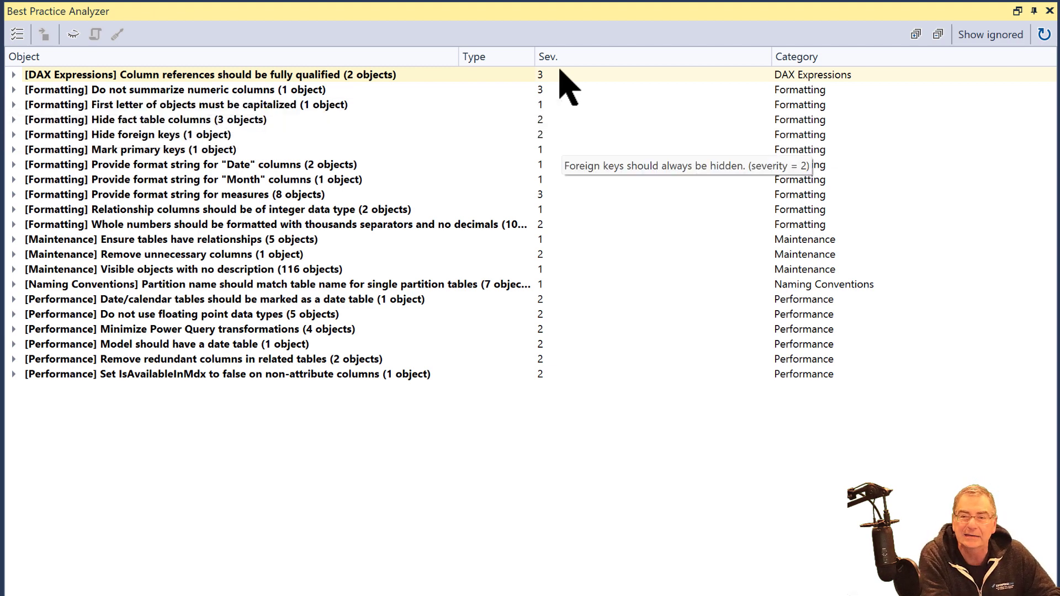
left_click(598, 56)
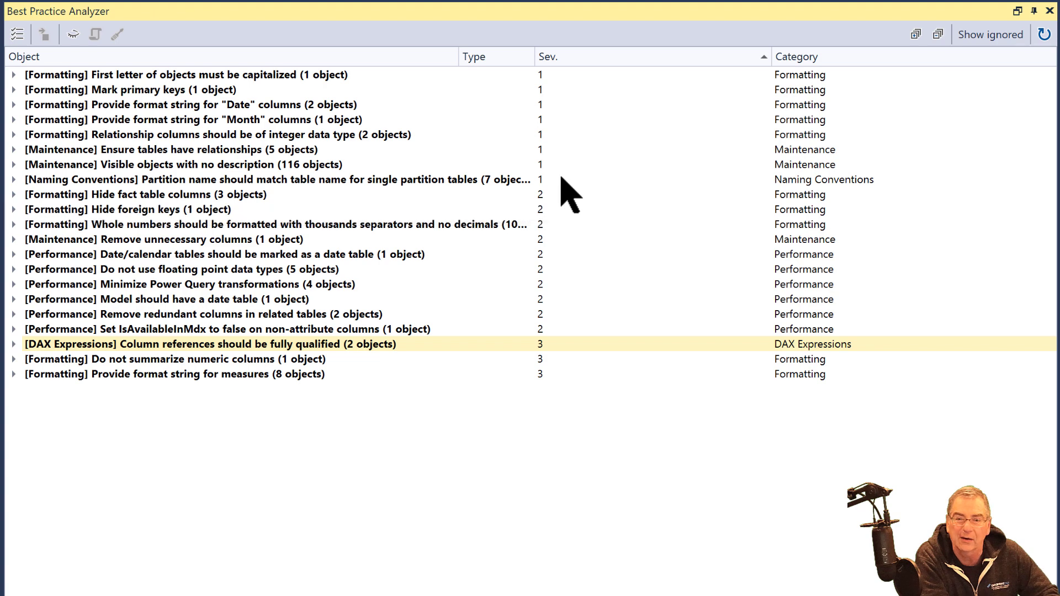
left_click(800, 56)
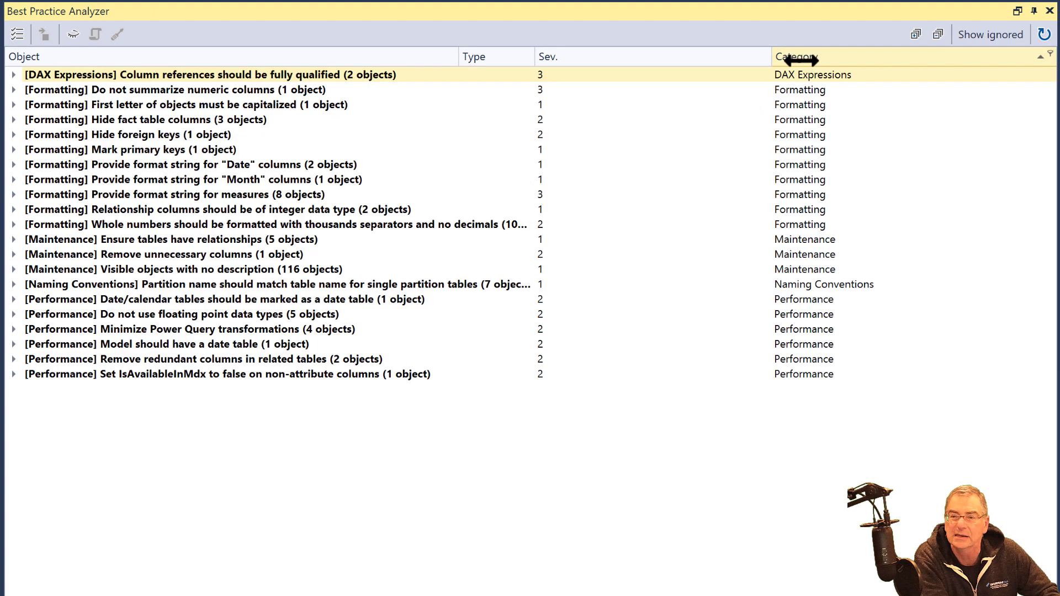
Select all Formatting rules in the results, from "Whole numbers should be formatted" up to "Do not summarize numeric columns".
left_click(791, 91)
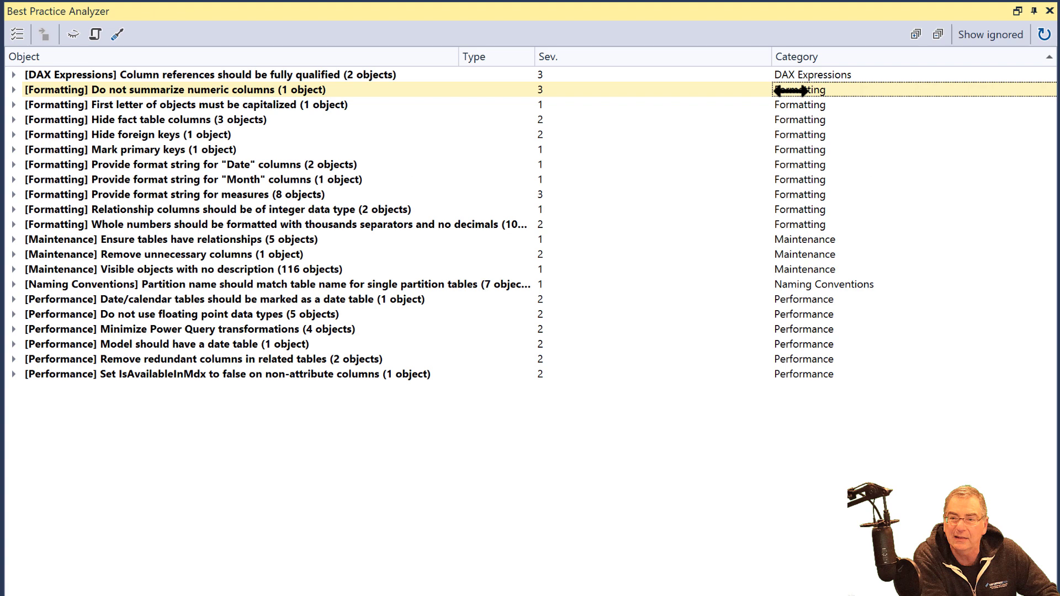
left_click(820, 222)
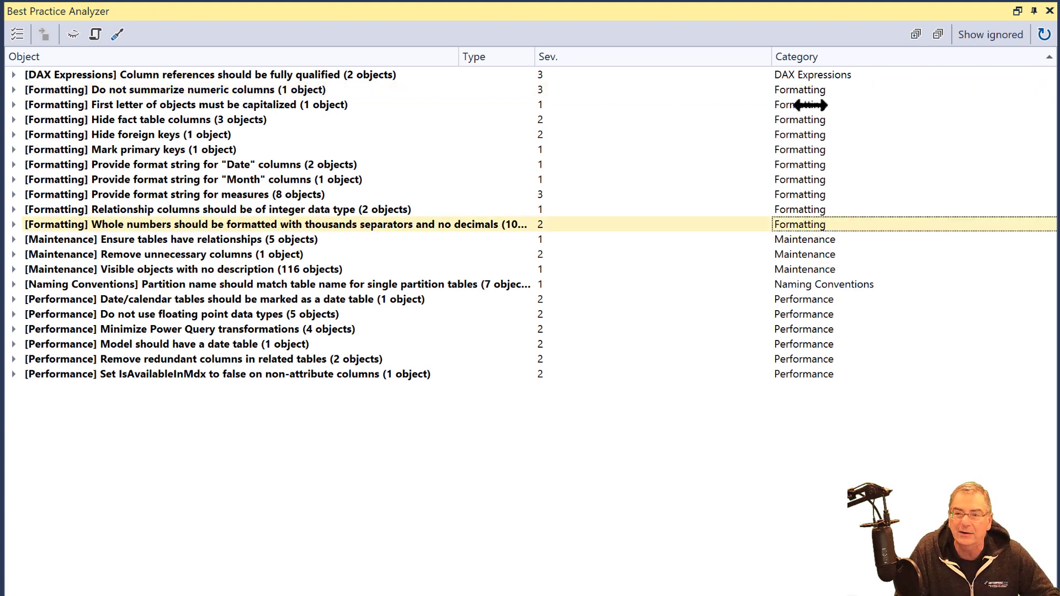
left_click(804, 90, "shift")
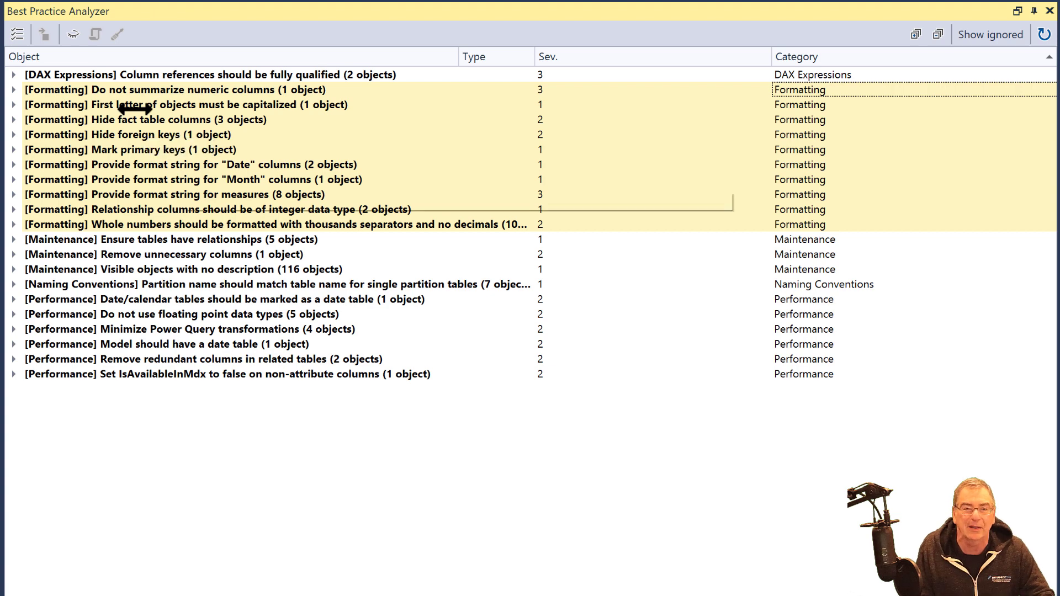
Expand the "Hide foreign keys" rule and go to its 'LinkedIn'[PubDate] column in the model tree.
left_click(196, 184)
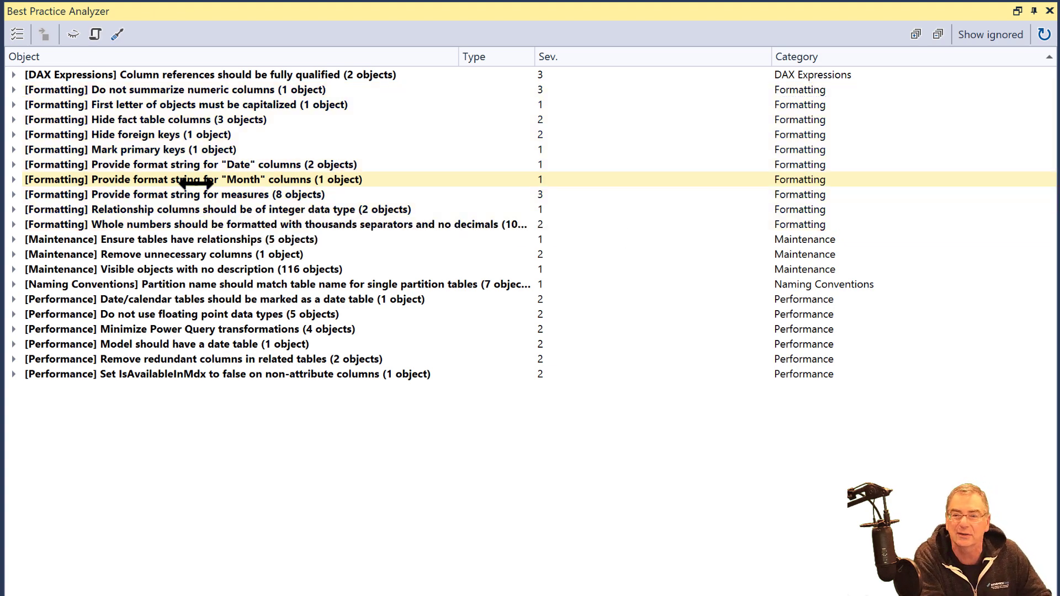
left_click(14, 135)
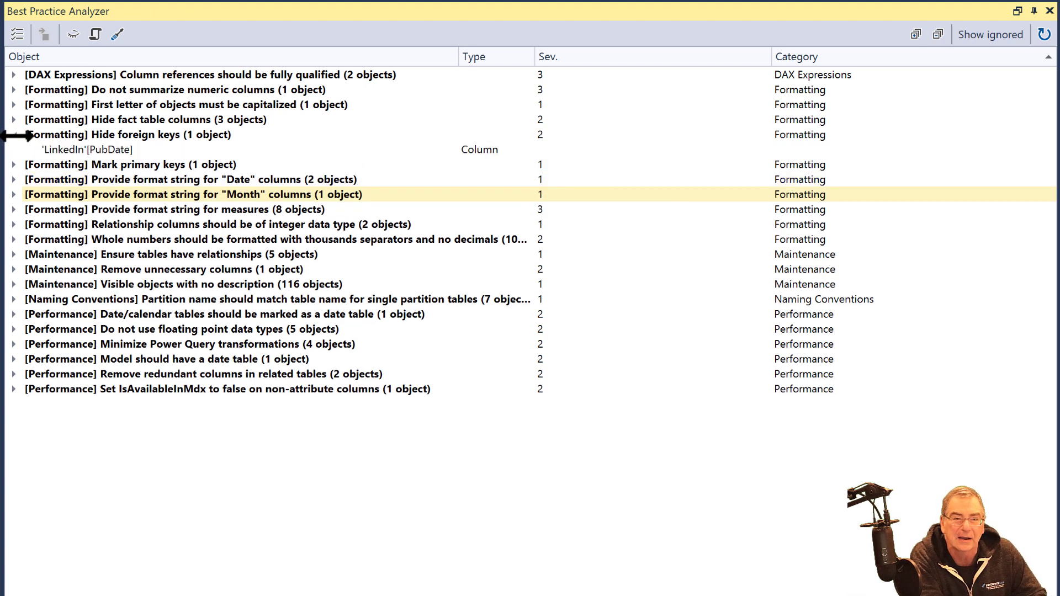
double_click(121, 150)
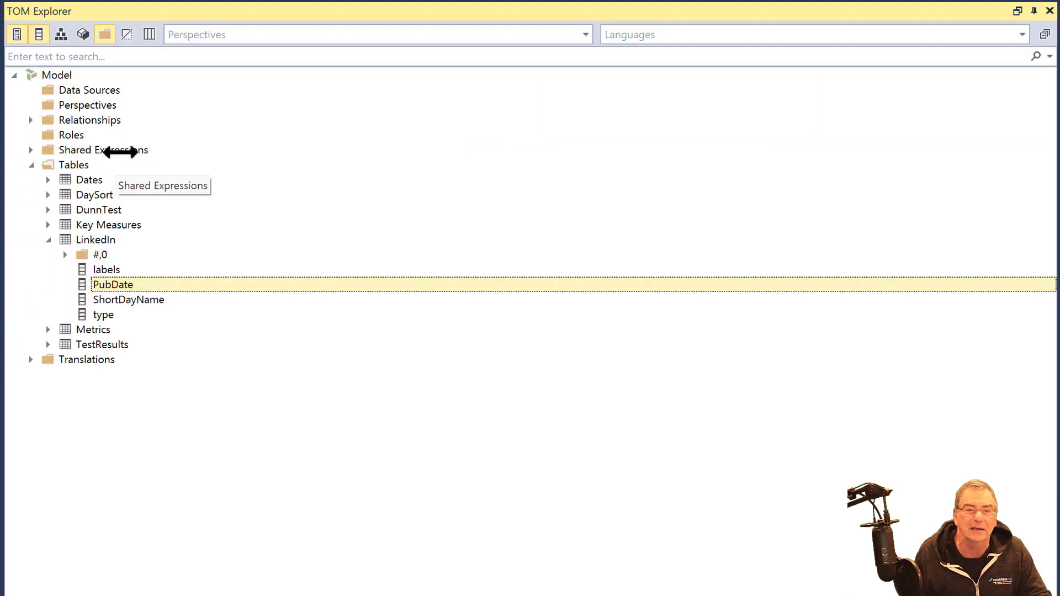
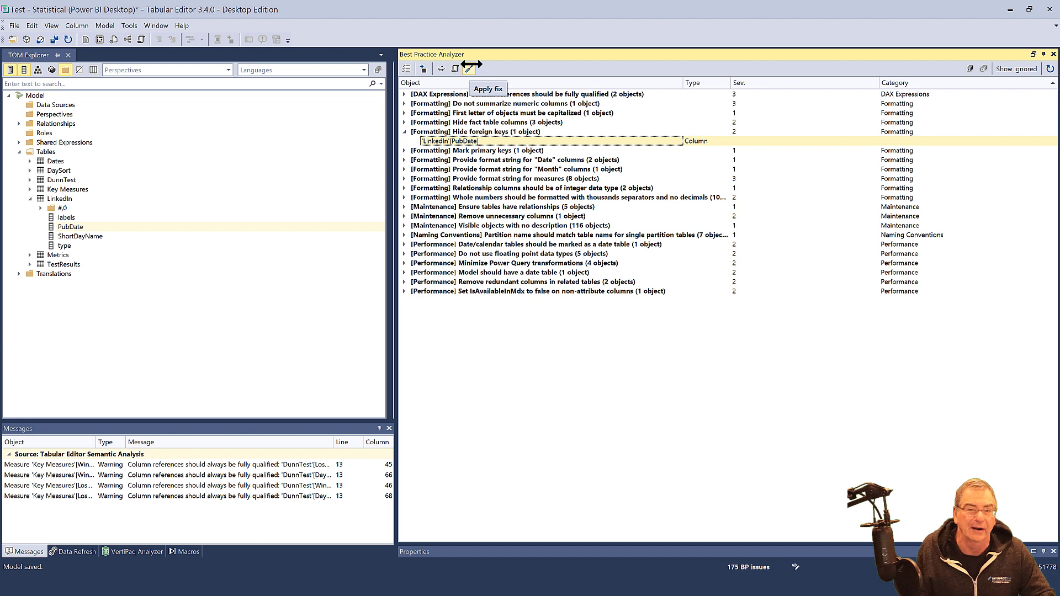
Generate a C# fix script for the 'LinkedIn'[PubDate] foreign key violation and return to the TOM Explorer.
left_click(455, 68)
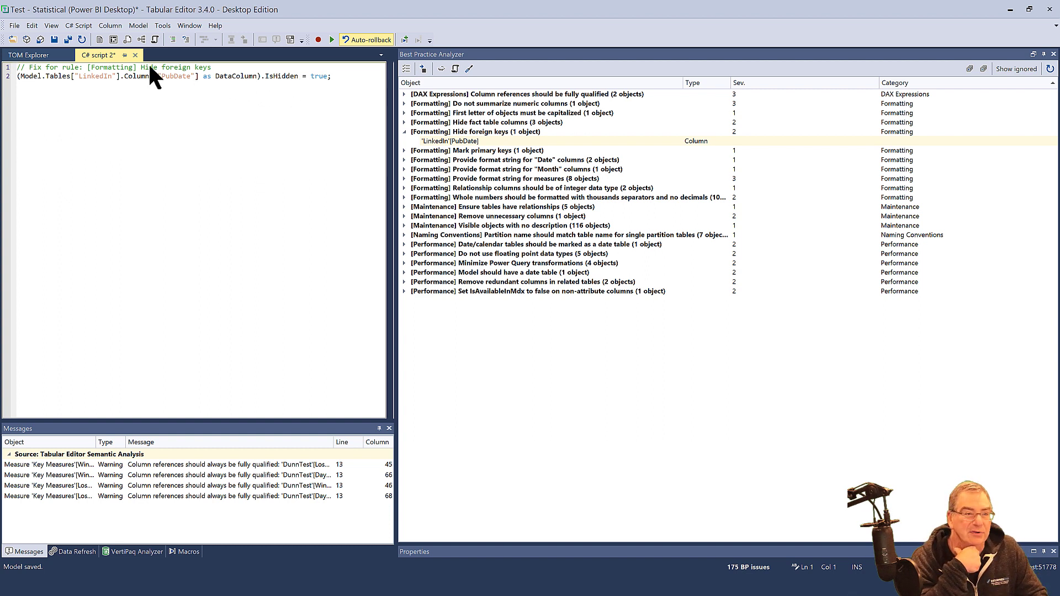
left_click(31, 55)
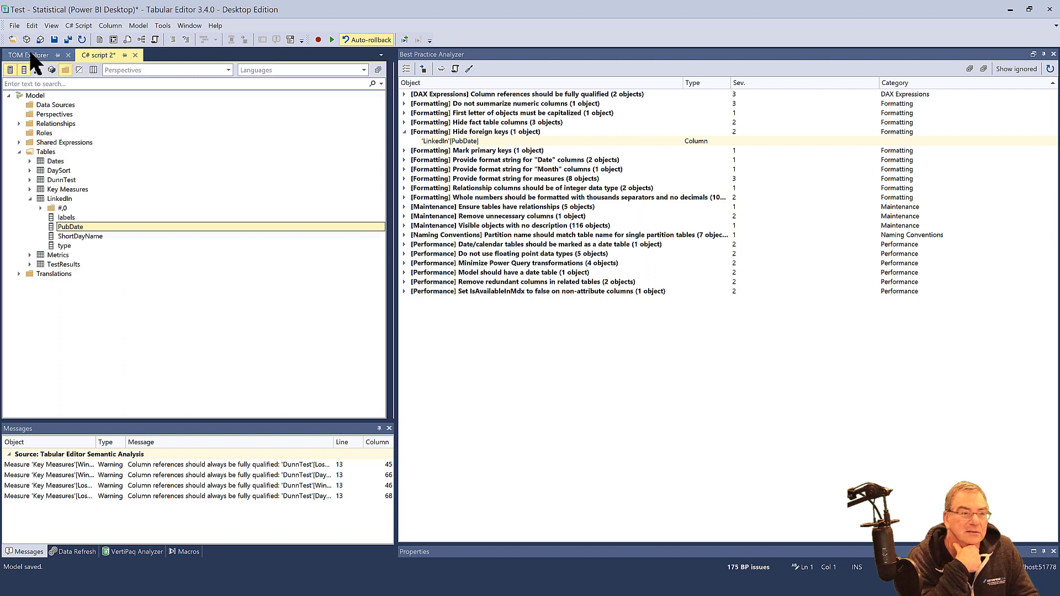
Apply the automatic "Hide foreign keys" fix to the 'LinkedIn'[PubDate] column.
left_click(516, 58)
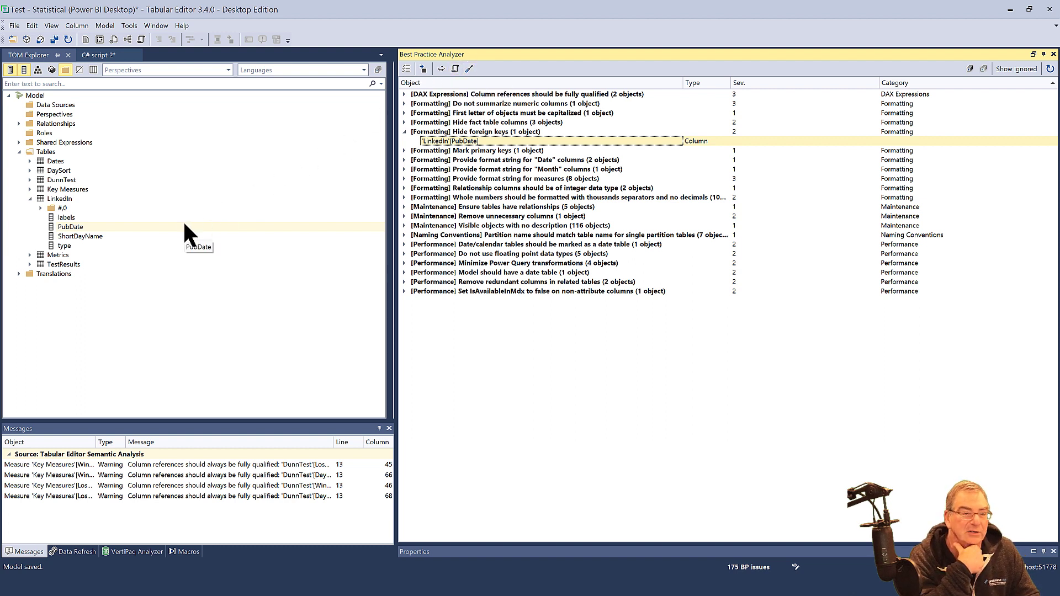
left_click_drag(183, 224, 142, 226)
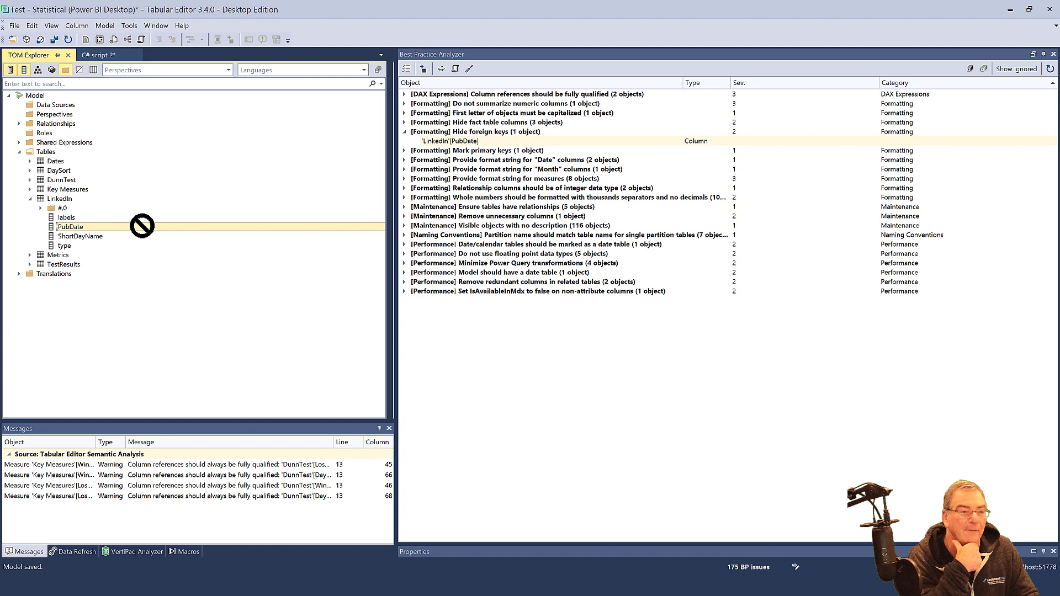
left_click(468, 65)
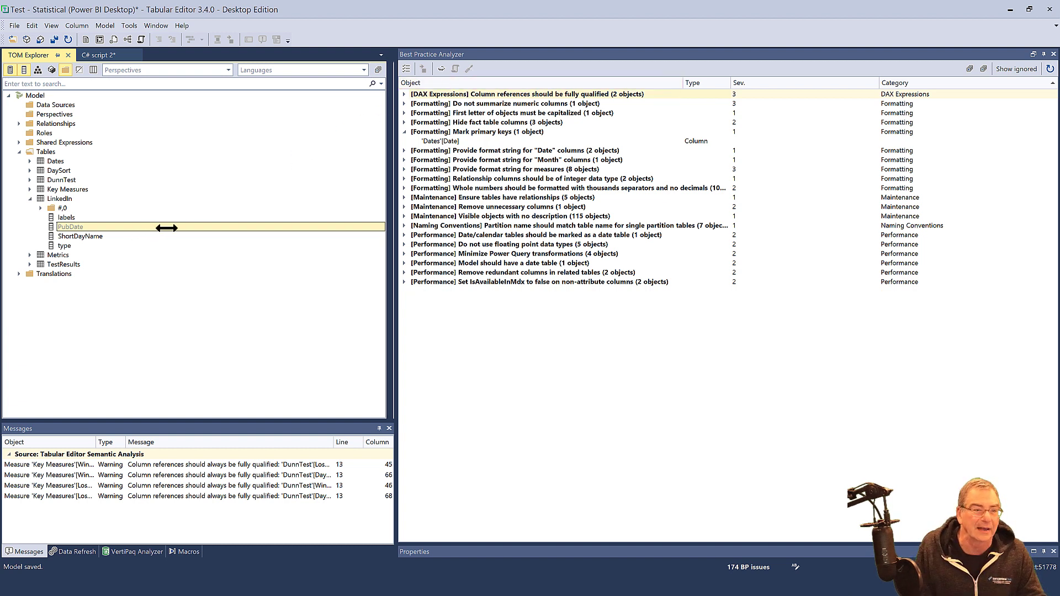
Go to the 'Dates'[Date] column in the model tree and apply the "Hide fact table columns" fix to 'DunnTest'[Value.P.unadj].
mouse_move(550, 123)
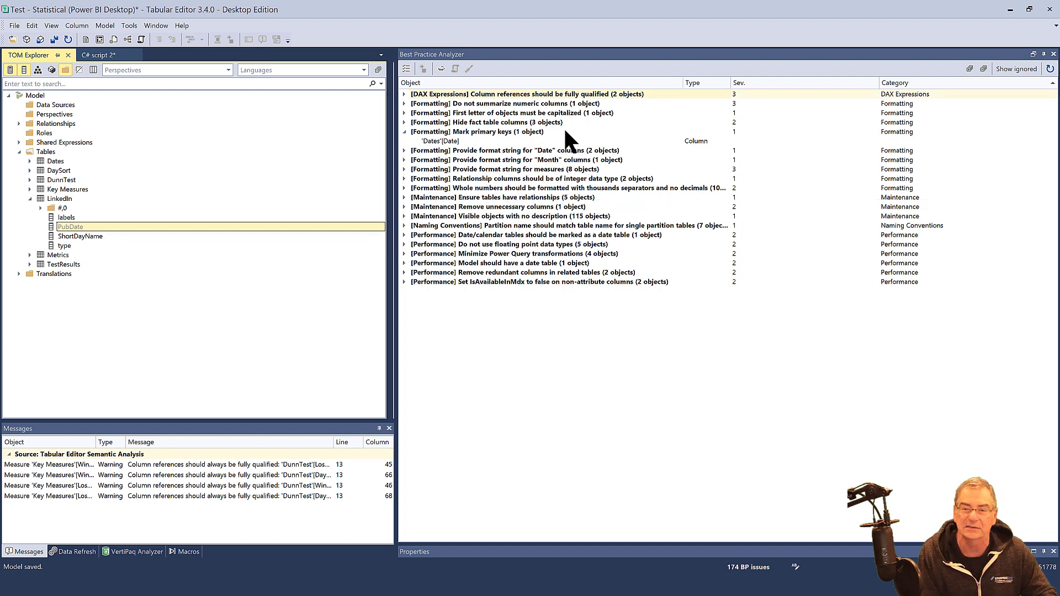
double_click(563, 140)
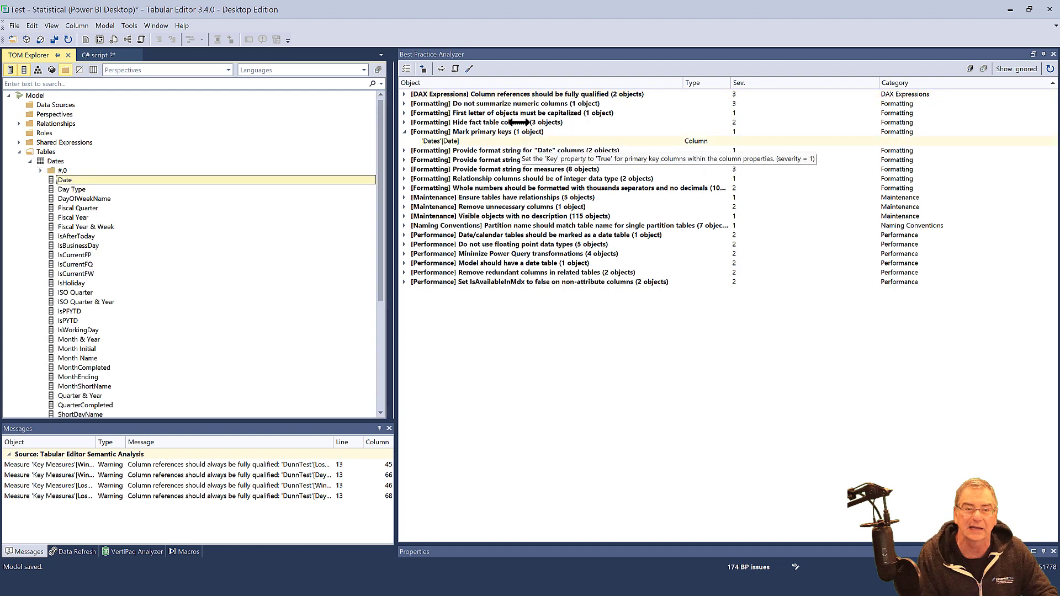
left_click(404, 123)
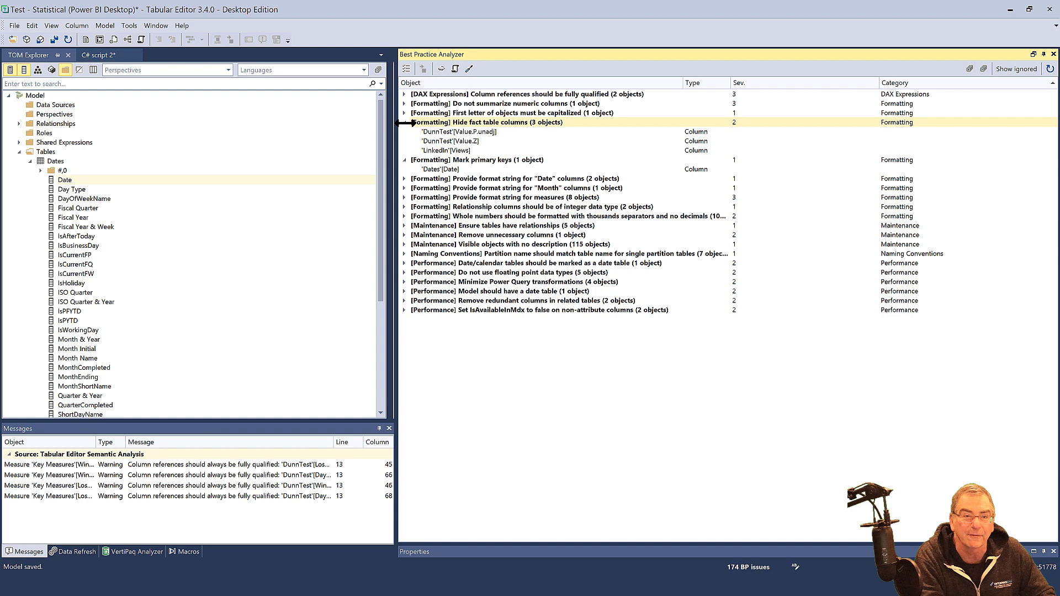
left_click(447, 132)
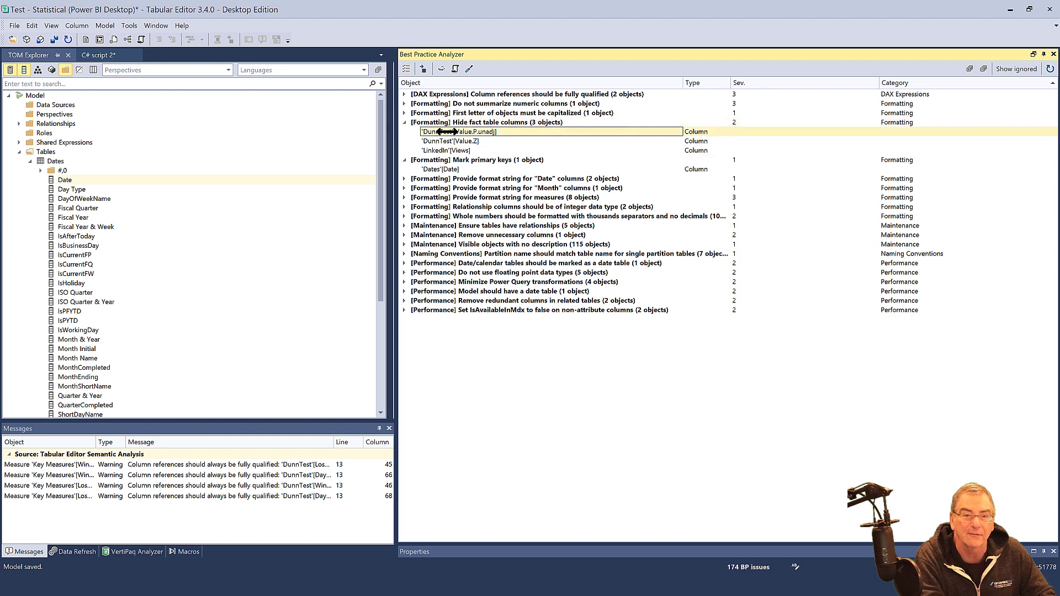
double_click(448, 131)
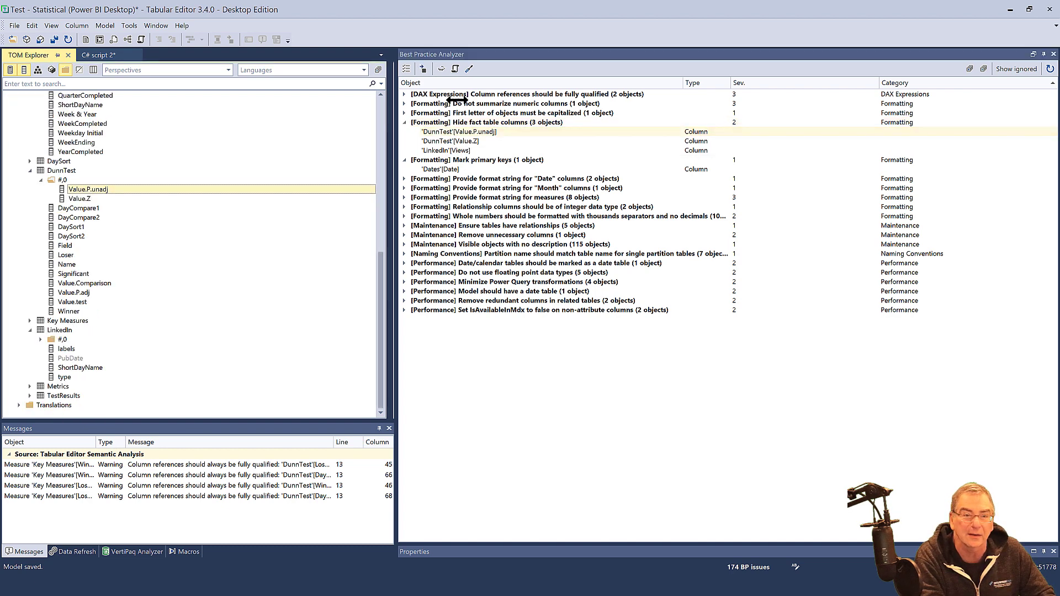
left_click(467, 67)
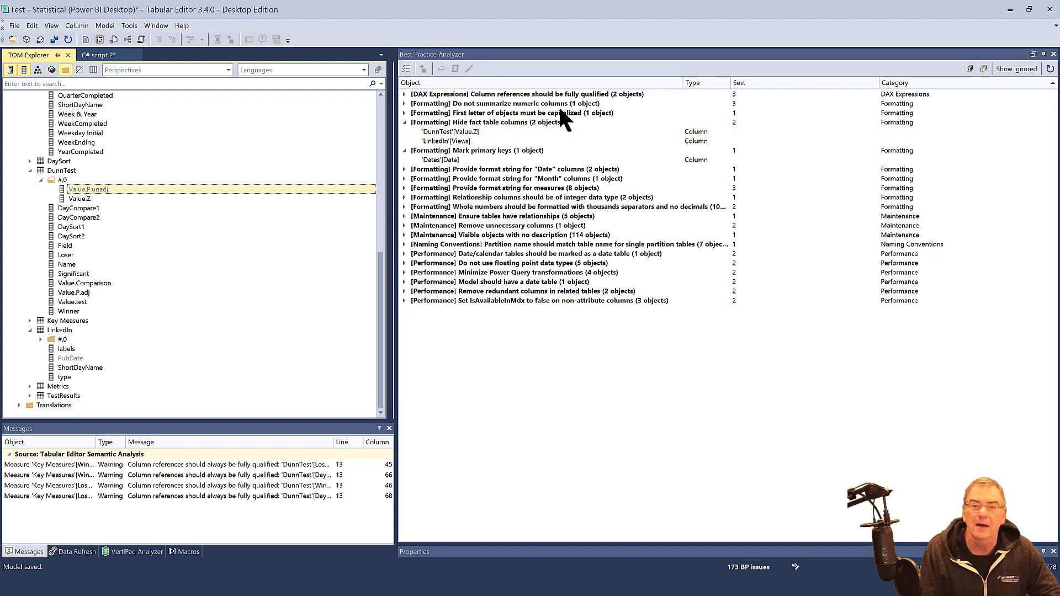
Ignore the Maintenance rule "Remove unnecessary columns" in the Best Practice Analyzer results.
mouse_move(590, 123)
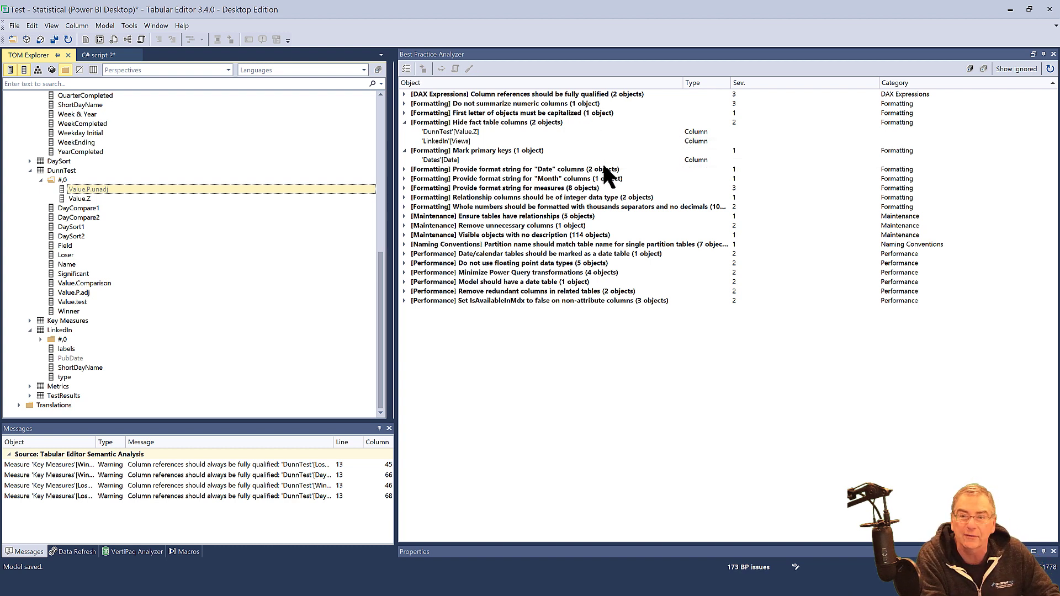
mouse_move(604, 165)
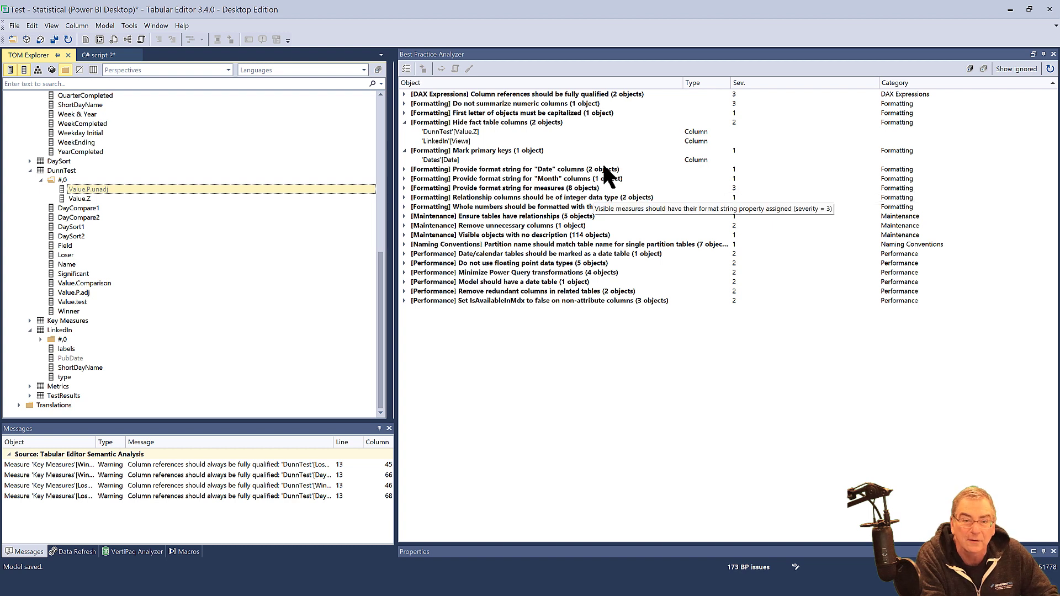
mouse_move(585, 202)
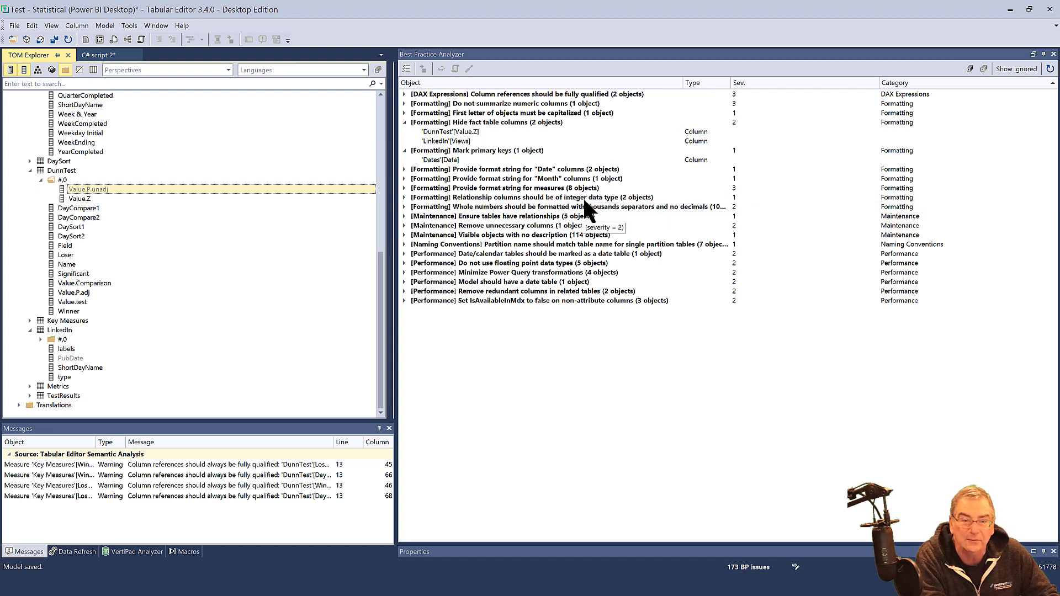
mouse_move(575, 219)
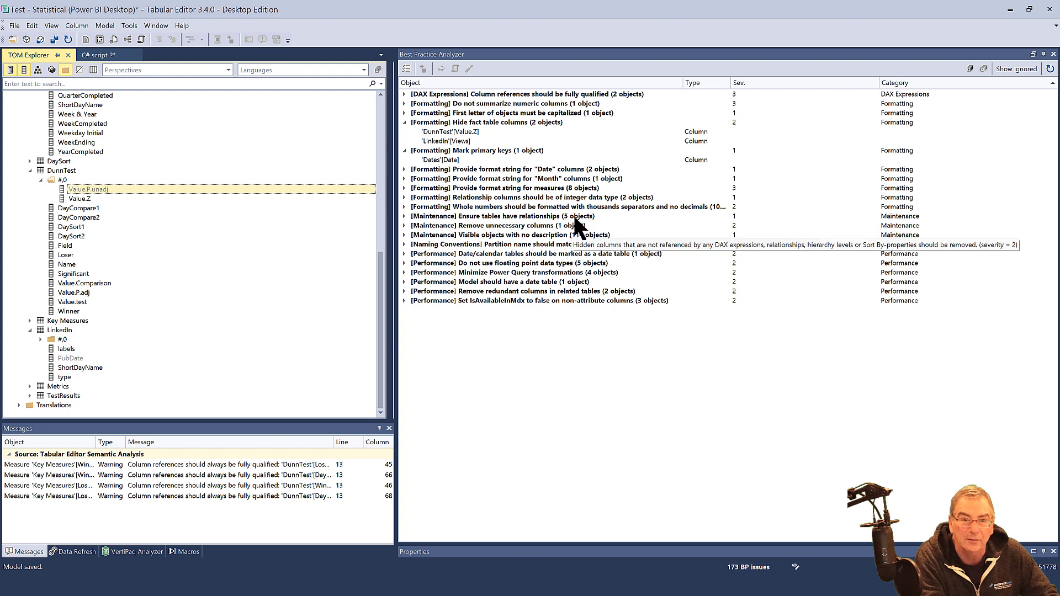
left_click(543, 227)
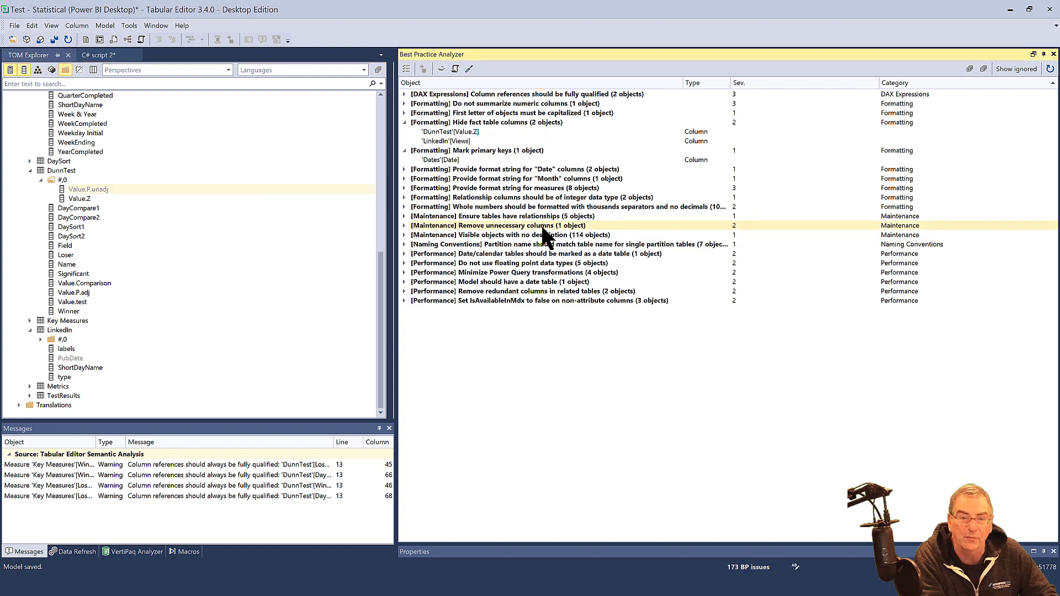
left_click(441, 68)
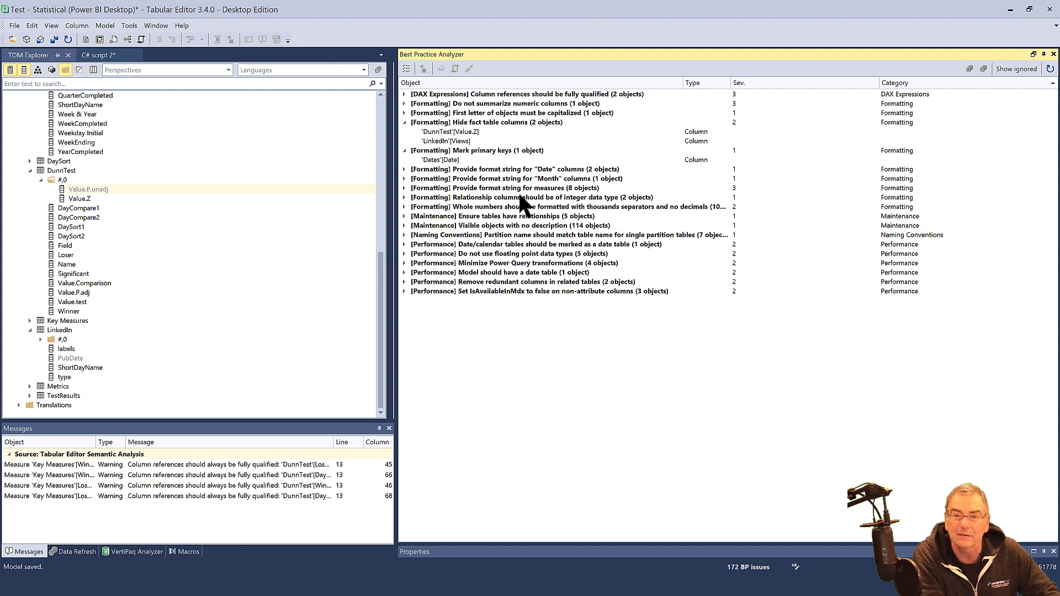
Generate a fix script for 'DaySort'[Sort] under "Do not summarize numeric columns", apply the fix, and return to the TOM Explorer.
double_click(607, 104)
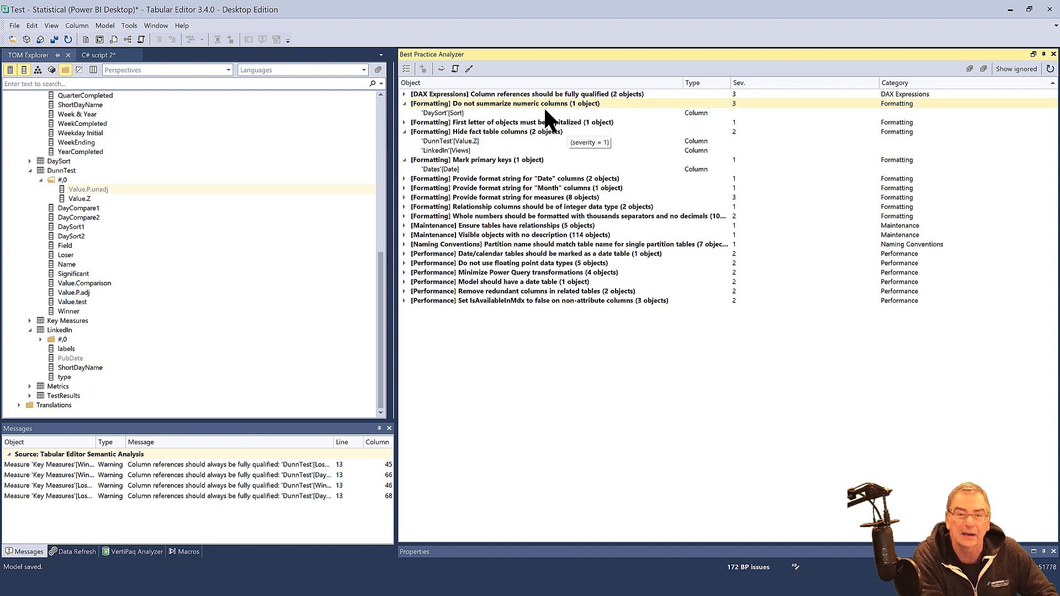
left_click(509, 113)
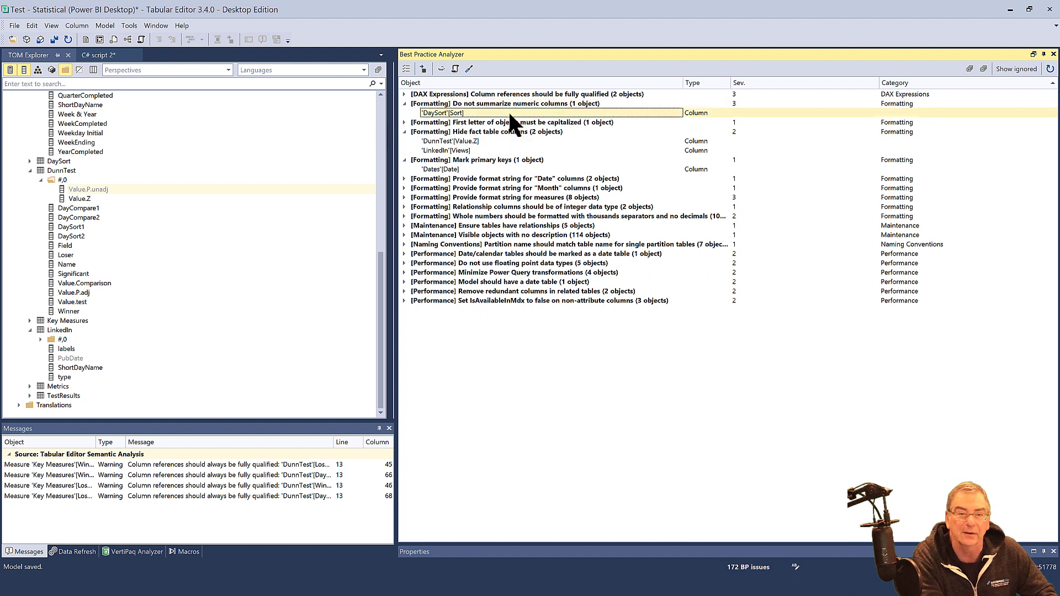
left_click(455, 68)
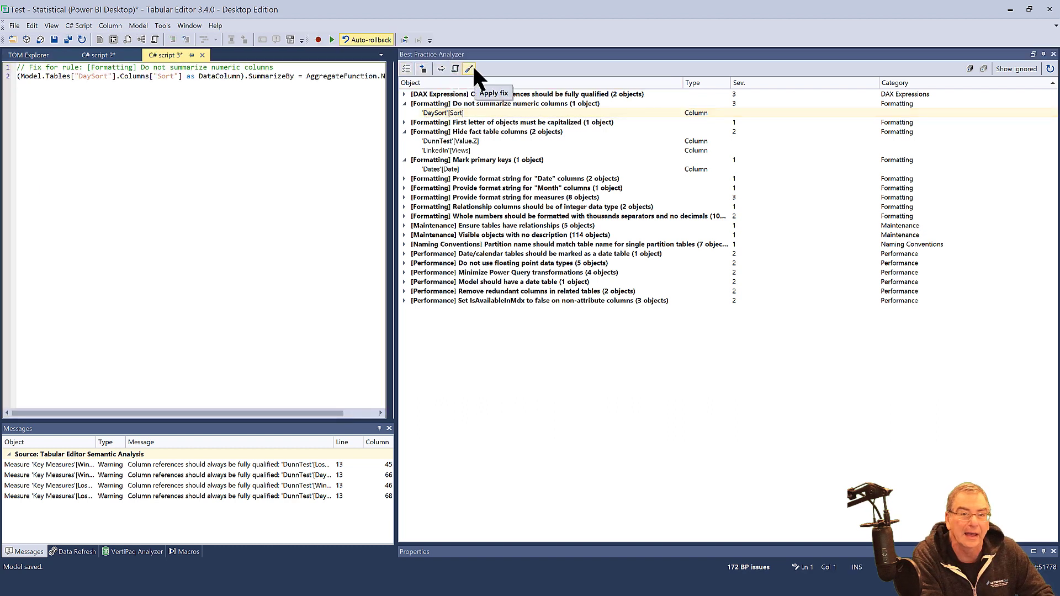
left_click(469, 67)
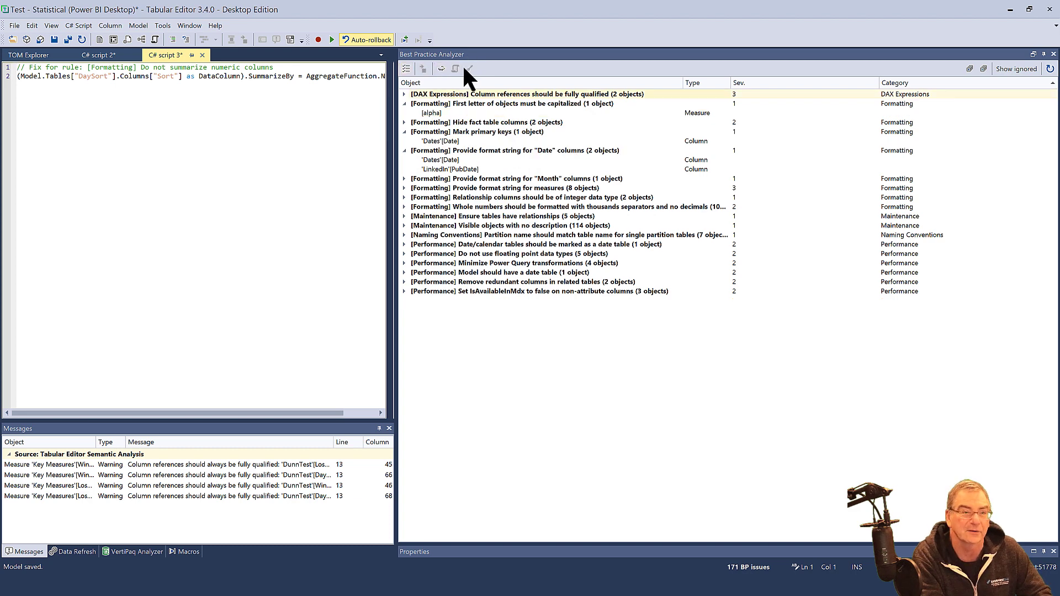
left_click(37, 55)
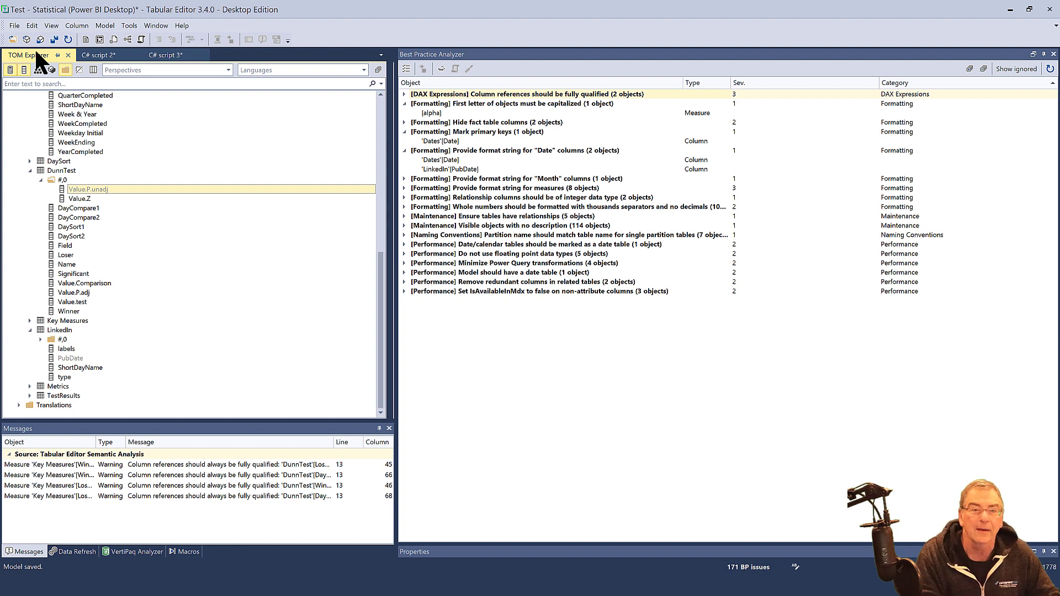
Ignore all remaining Formatting rules, from "First letter of objects must be capitalized" down to "Whole numbers should be formatted with thousands separators and no decimals".
left_click(650, 102)
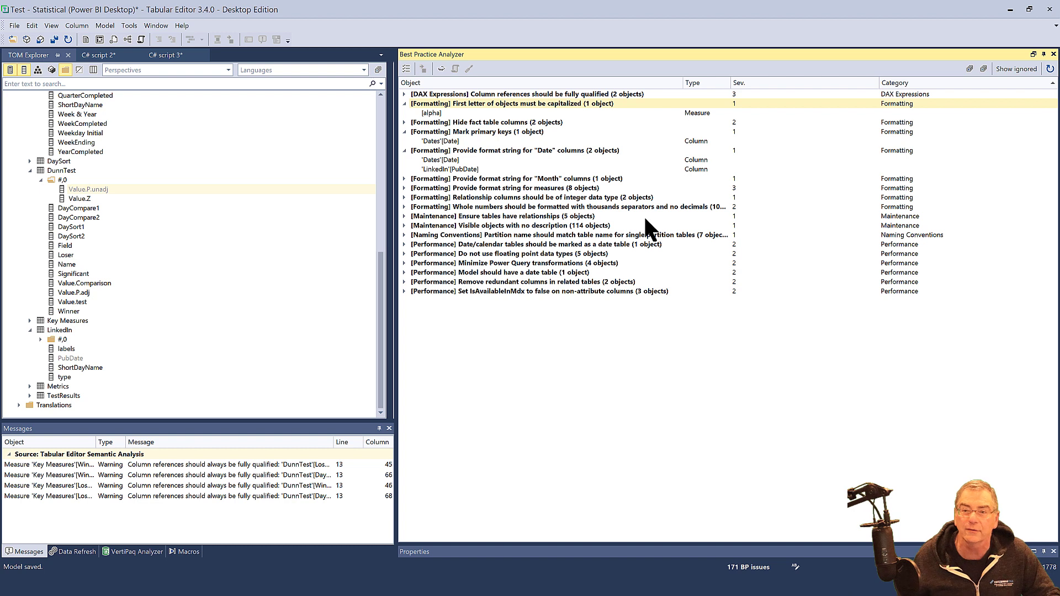
mouse_move(646, 220)
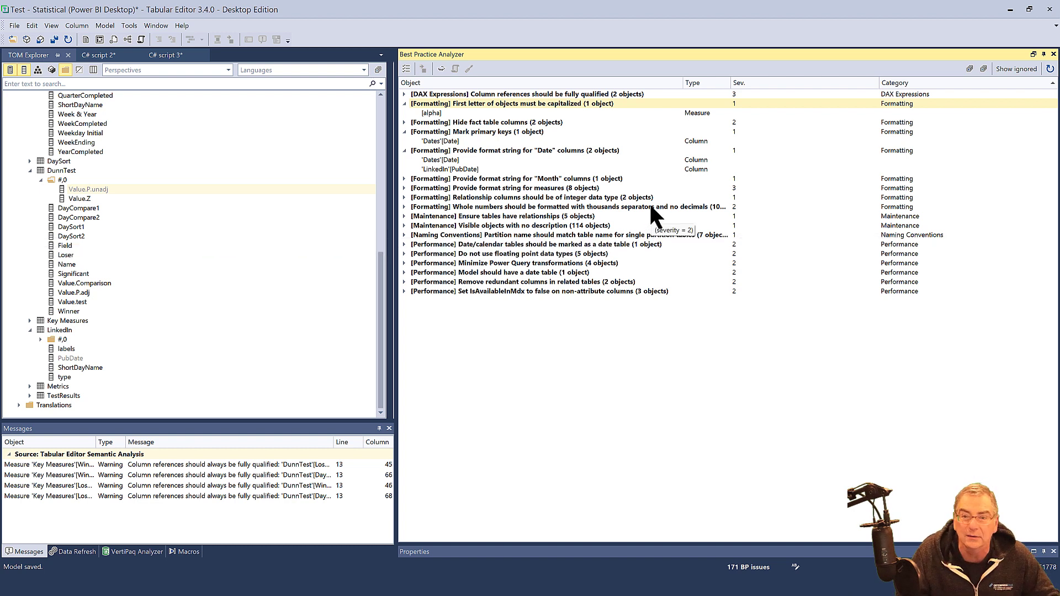
left_click(652, 207, "shift")
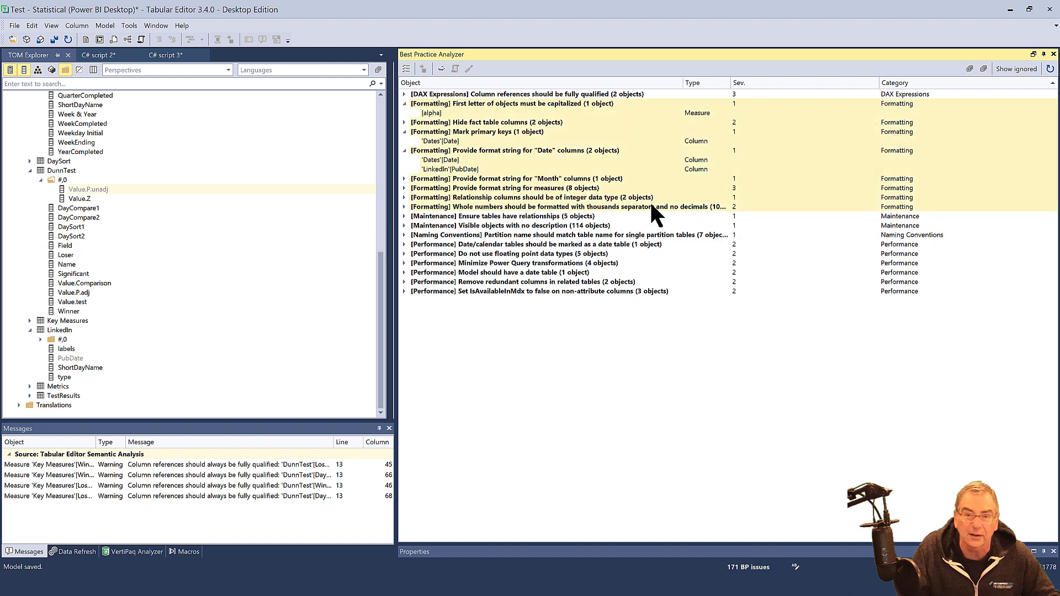
left_click(441, 69)
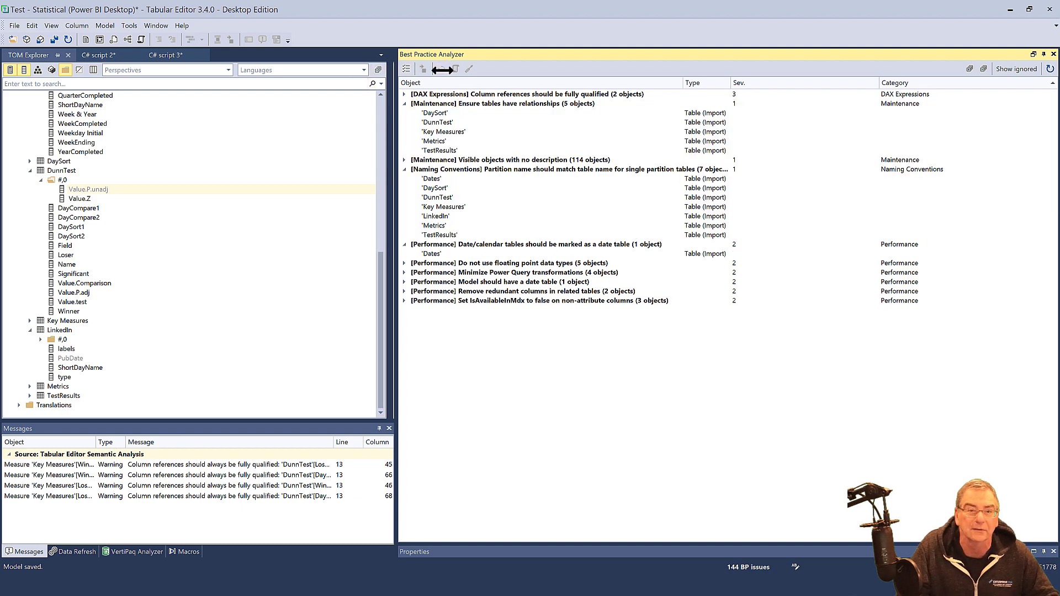
Collapse the "Ensure tables have relationships" and partition name rules, and ignore "Remove redundant columns in related tables".
left_click(405, 103)
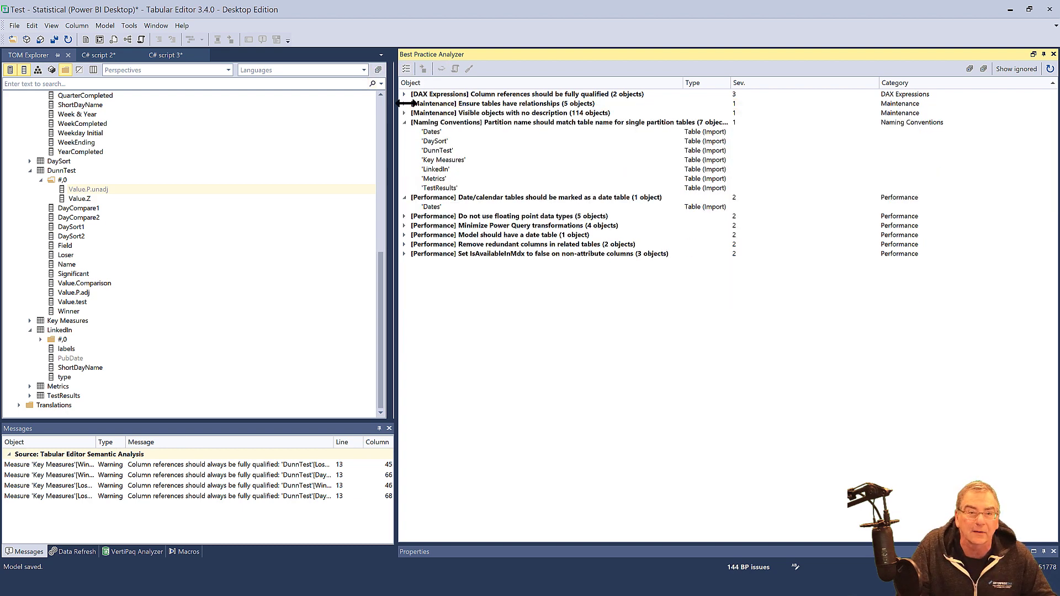
left_click(404, 122)
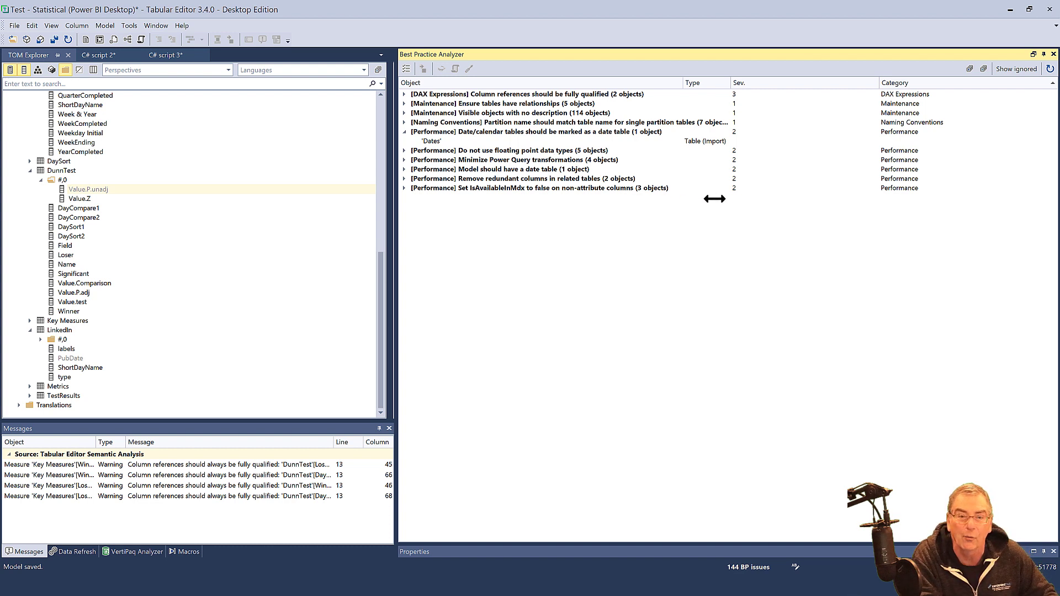
left_click(585, 179)
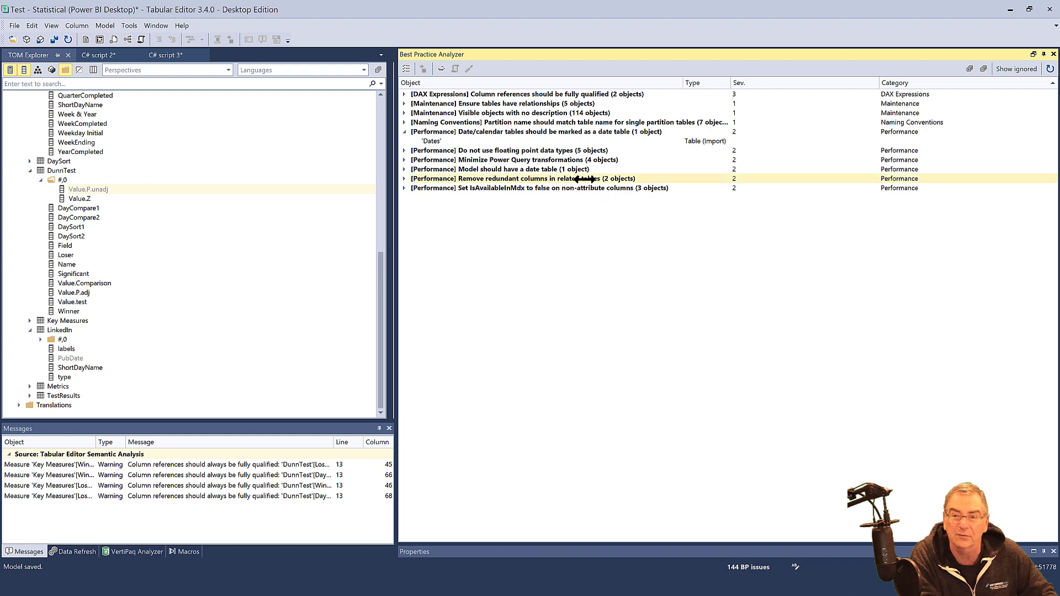
left_click(440, 68)
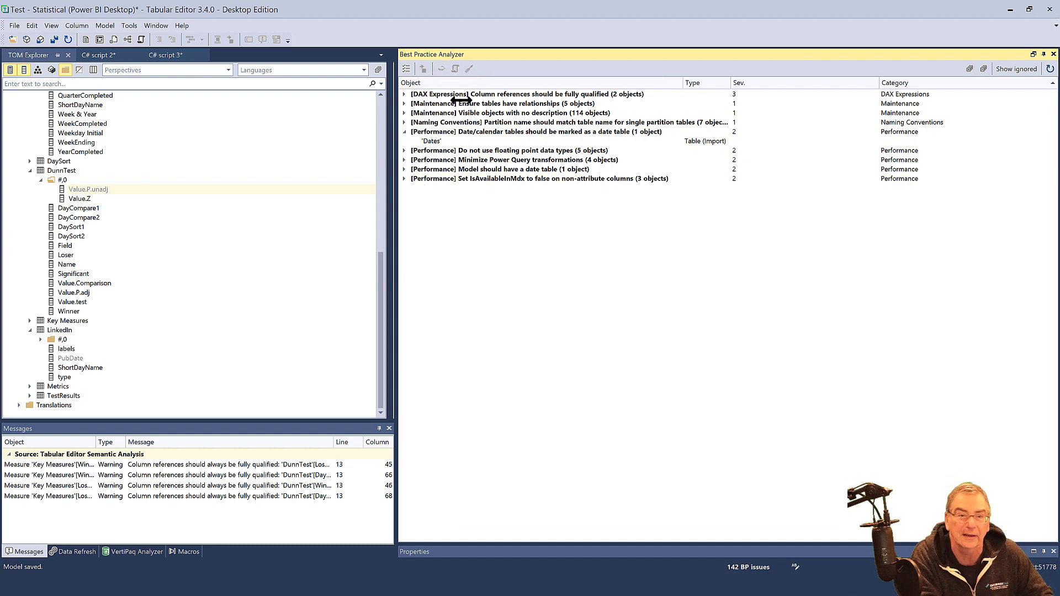
Expand the "Model should have a date table" rule and switch to the Test - Statistical report in Power BI Desktop.
left_click(506, 168)
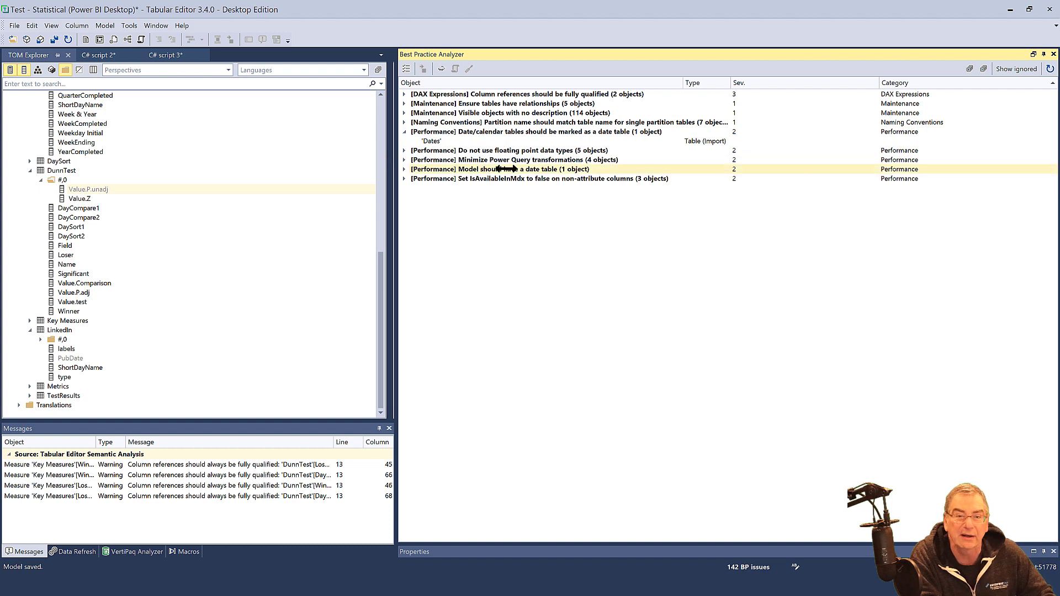
left_click(403, 169)
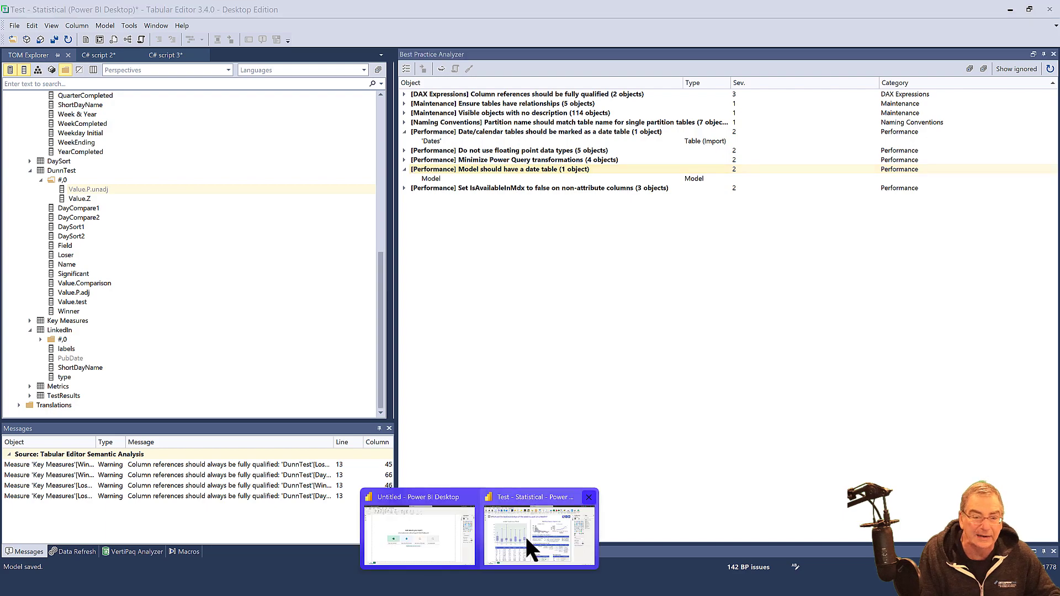
left_click(531, 529)
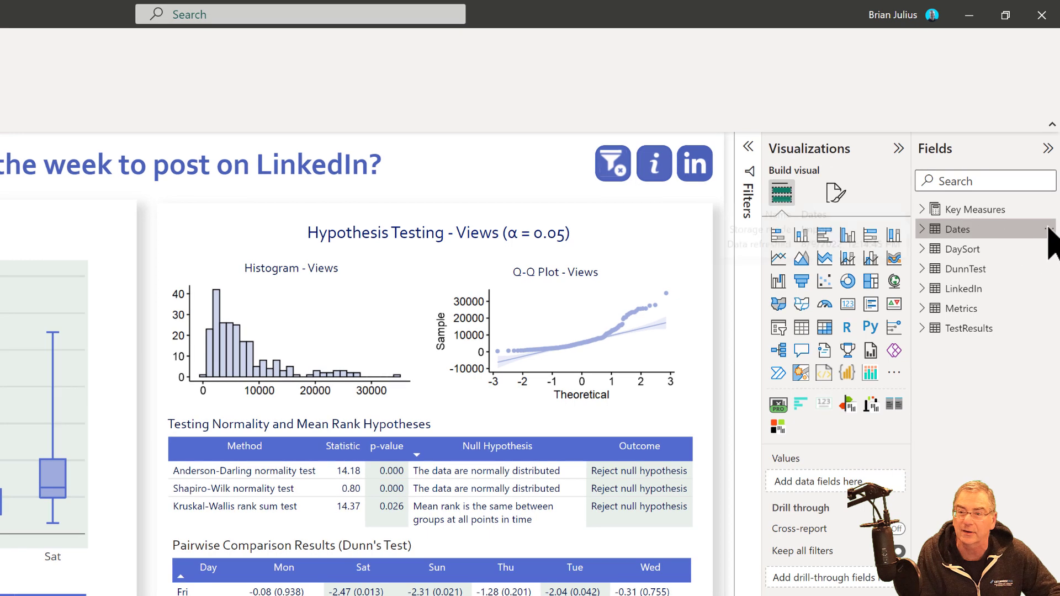
Mark the Dates table as a date table, using Date as its date column.
left_click(1049, 230)
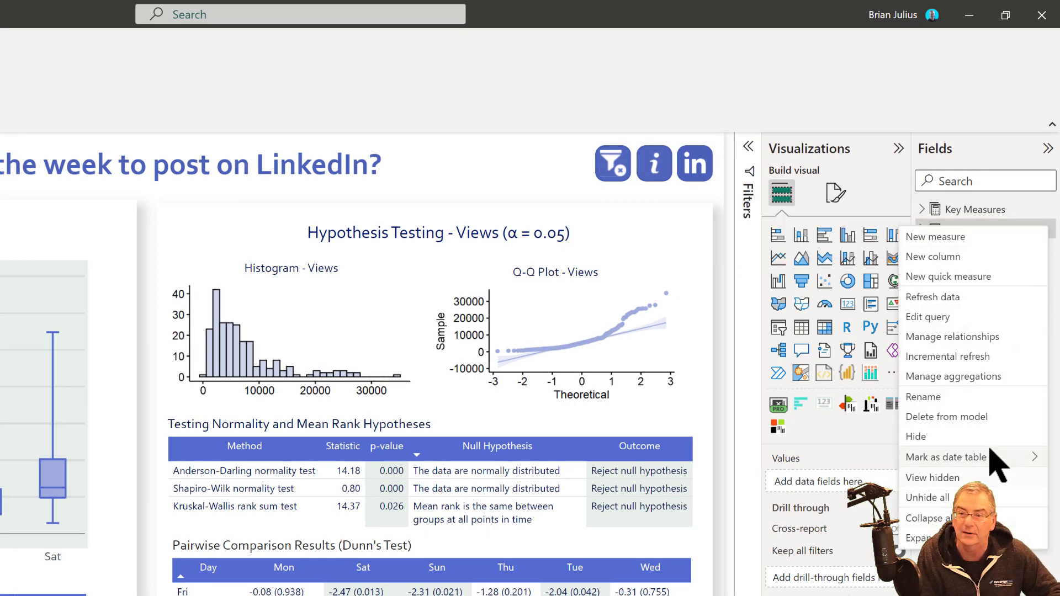
mouse_move(991, 457)
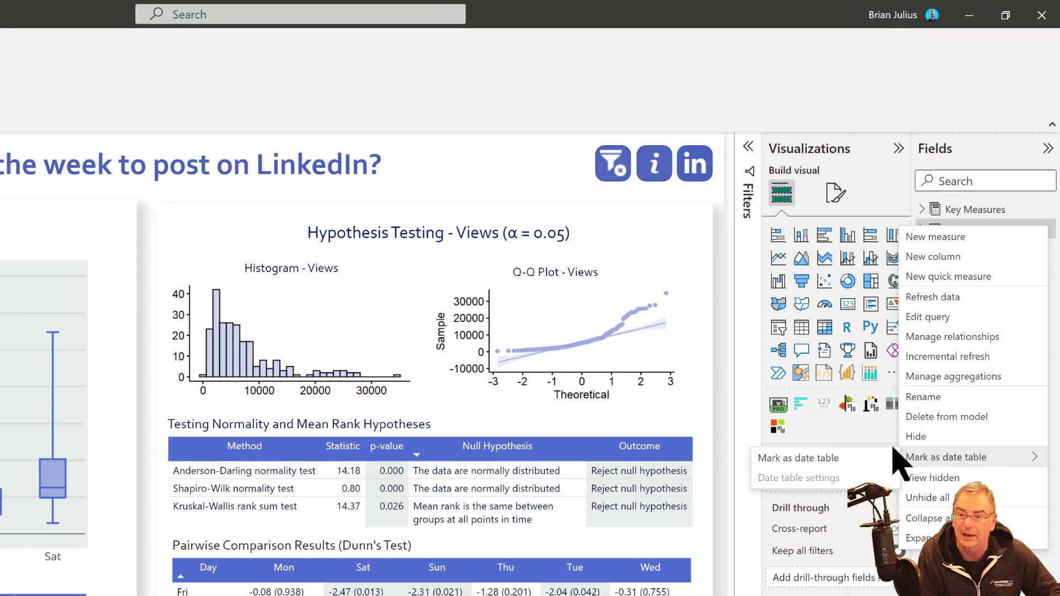
left_click(815, 459)
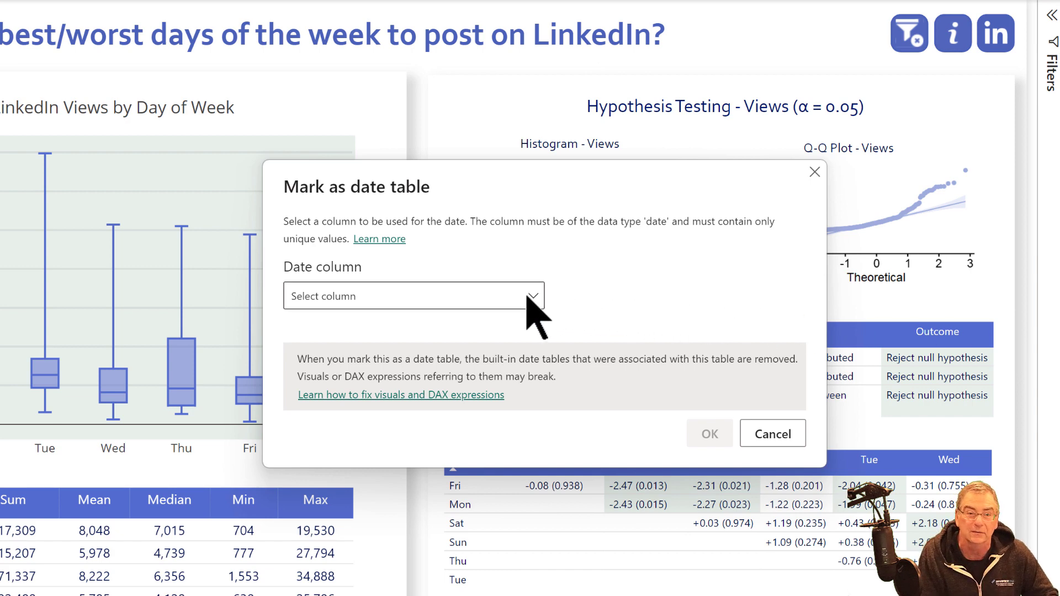
left_click(526, 299)
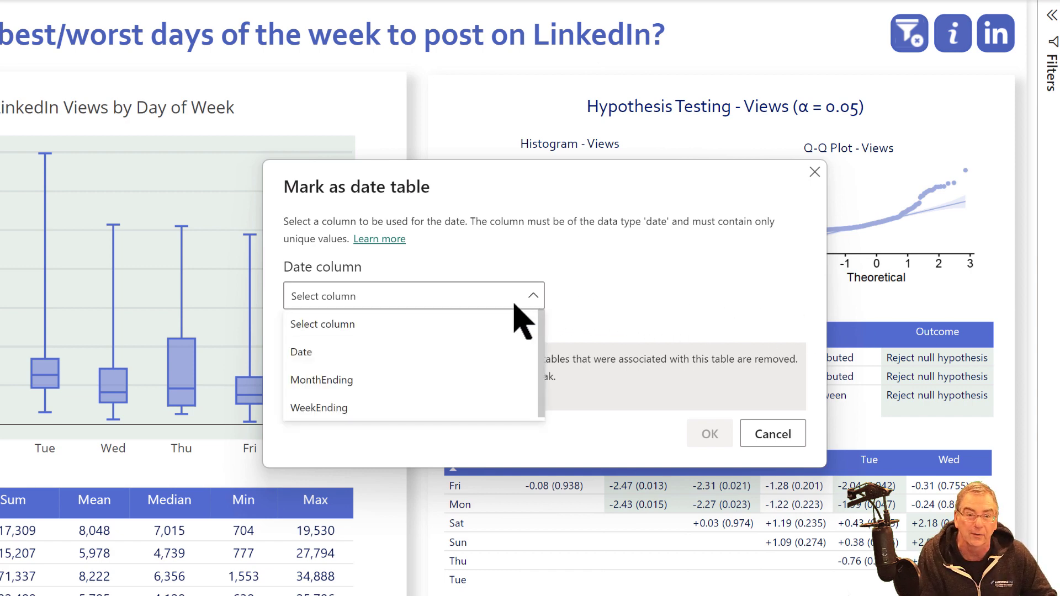
left_click(456, 353)
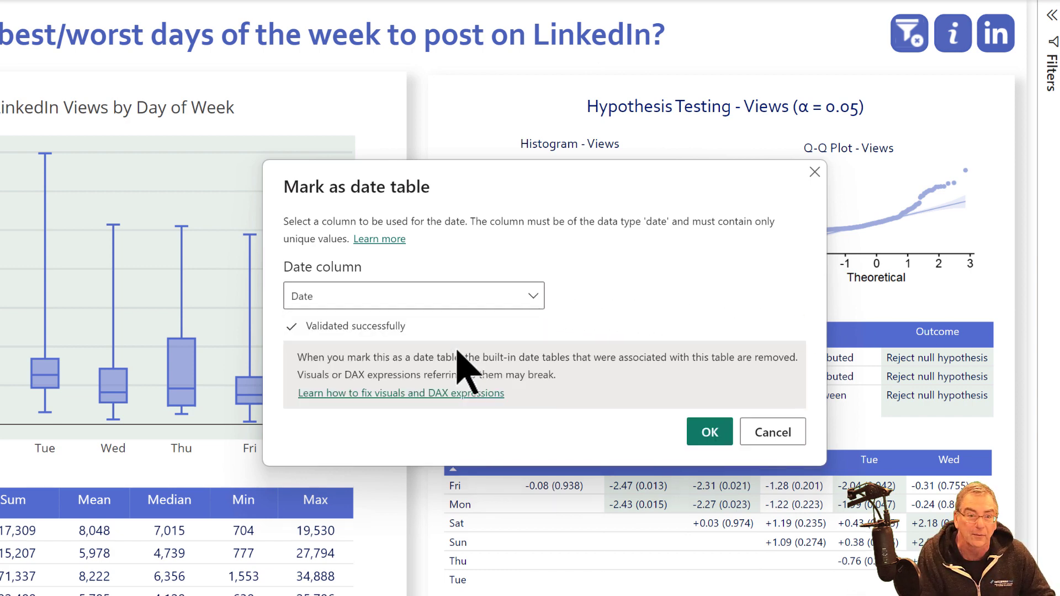
left_click(700, 436)
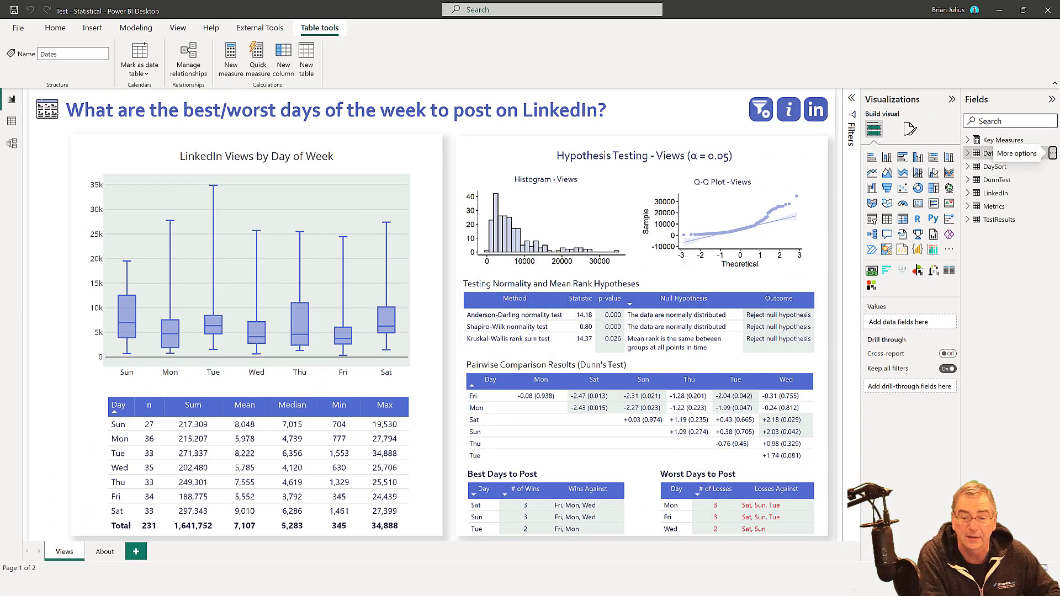
Accept refreshing the local model metadata after the external changes and switch back to Tabular Editor.
mouse_move(772, 565)
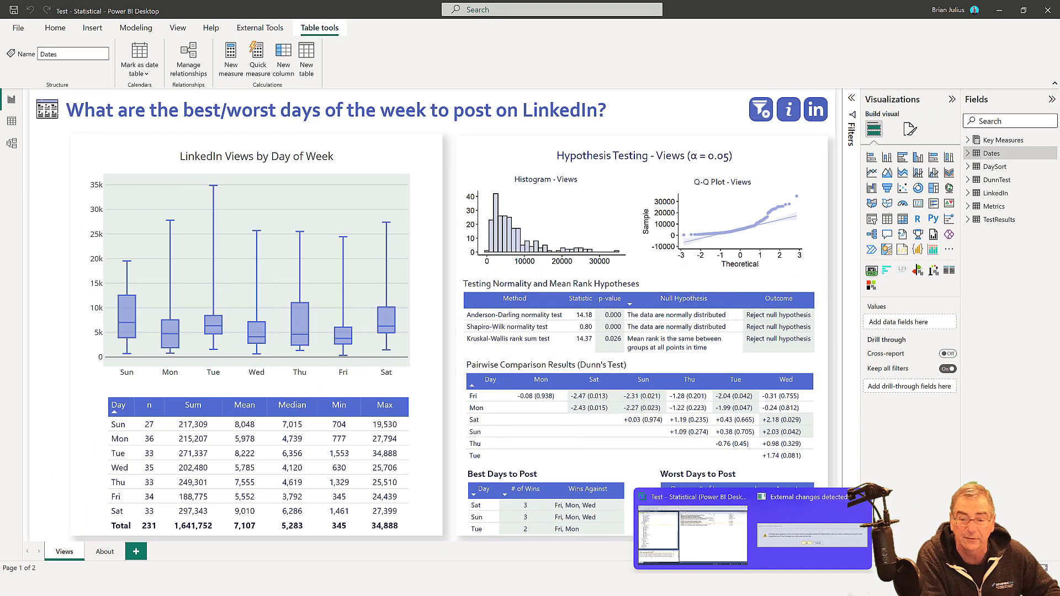
left_click(788, 516)
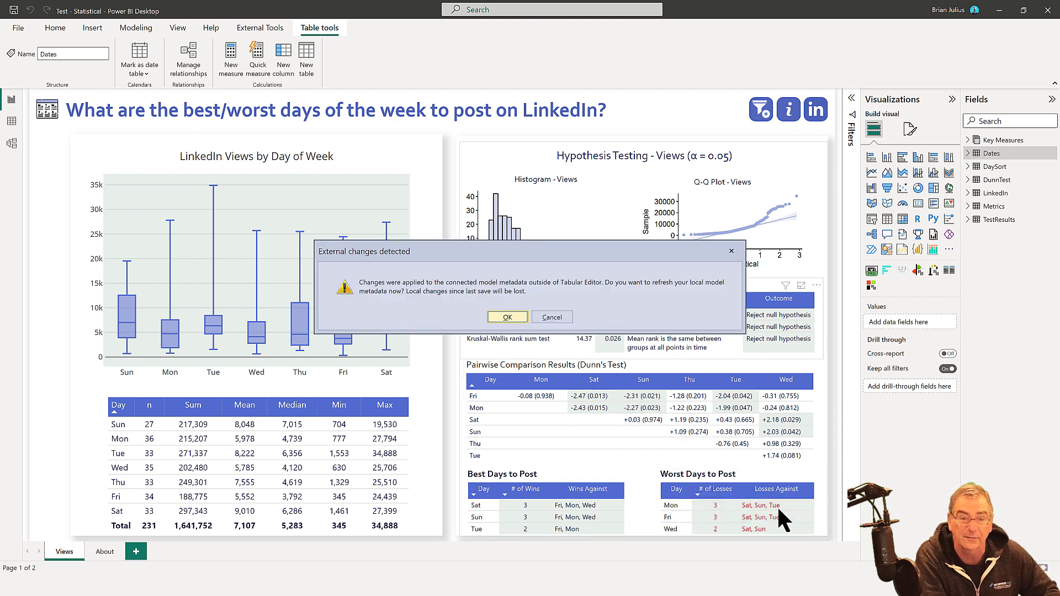
left_click(504, 318)
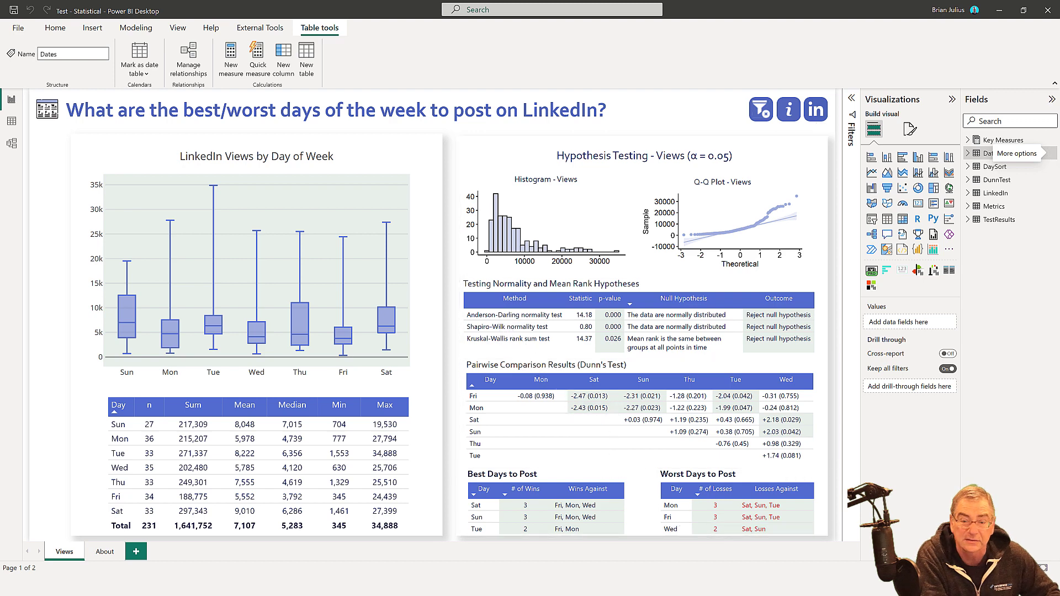
key("alt+Tab")
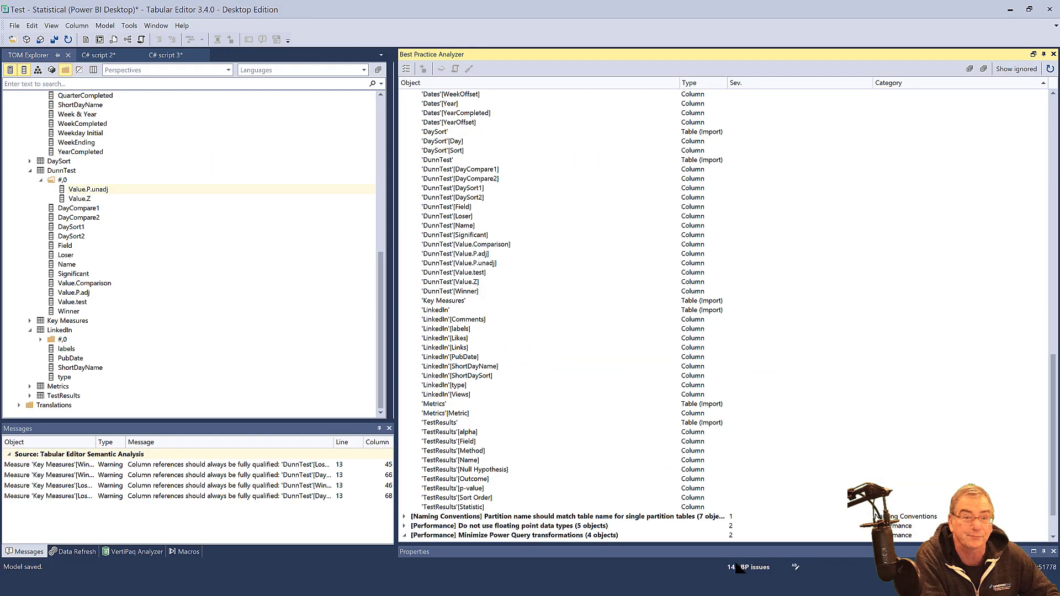
Dock the Best Practice Analyzer and collapse its "Visible objects with no description" and "Minimize Power Query transformations" rules.
double_click(439, 54)
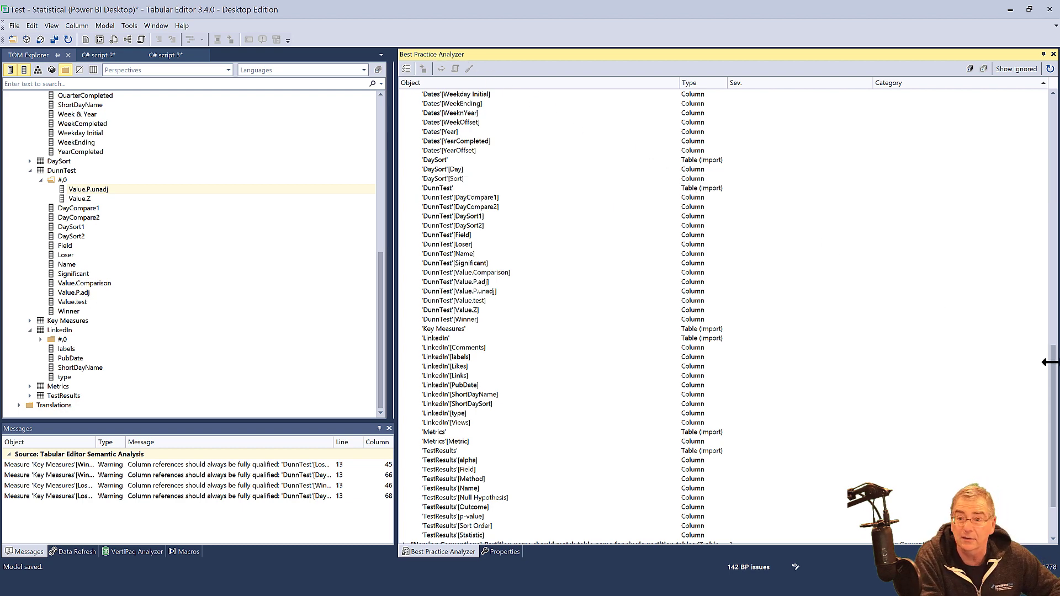
left_click_drag(1053, 362, 1054, 86)
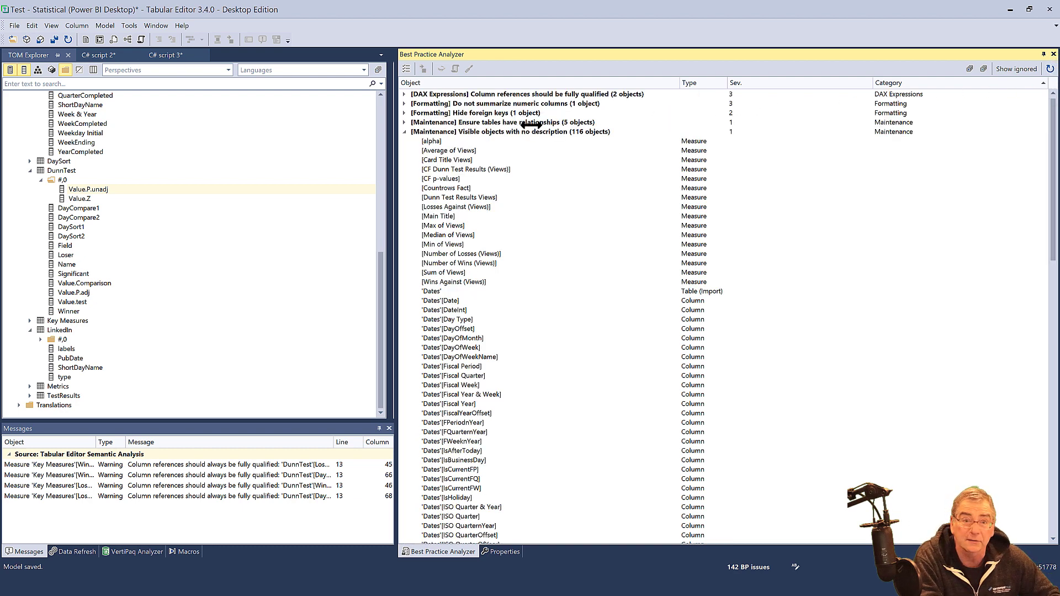
left_click(405, 132)
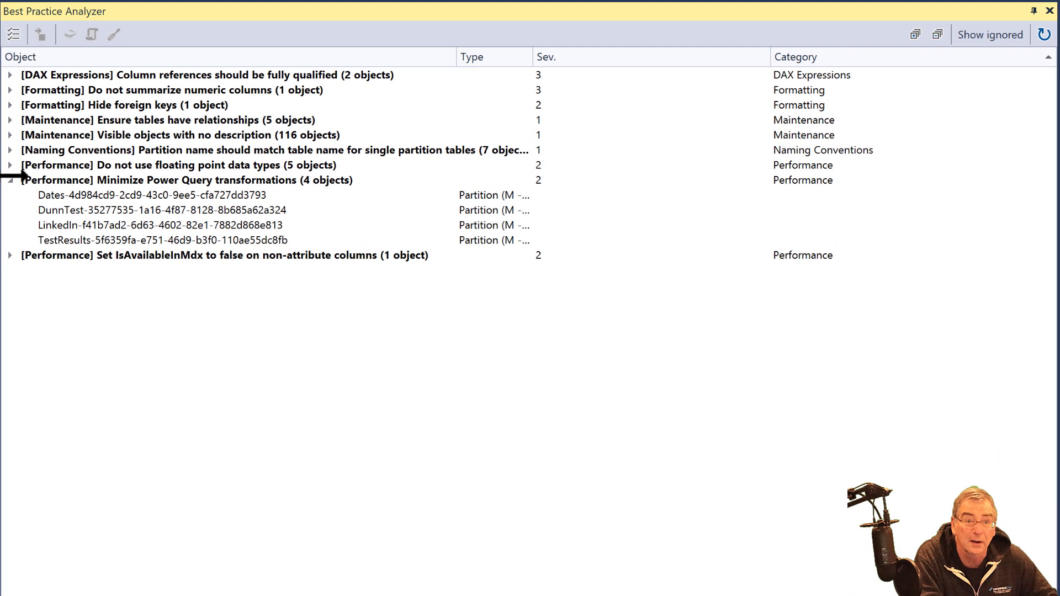
left_click(16, 180)
Ignore the "Minimize Power Query transformations" and "Hide foreign keys" rules.
mouse_move(101, 189)
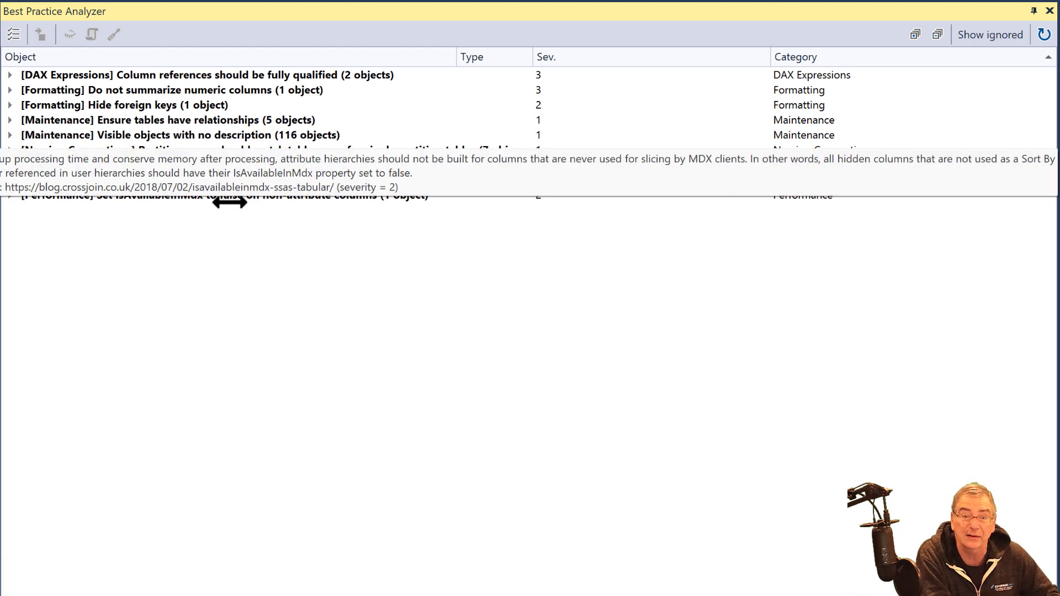
left_click(226, 184)
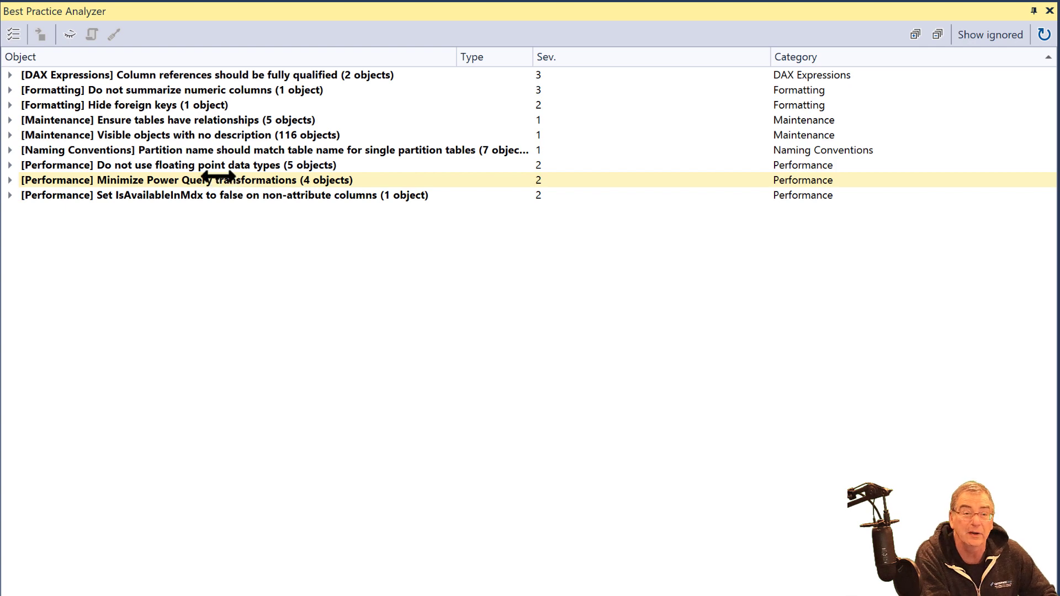
left_click(70, 35)
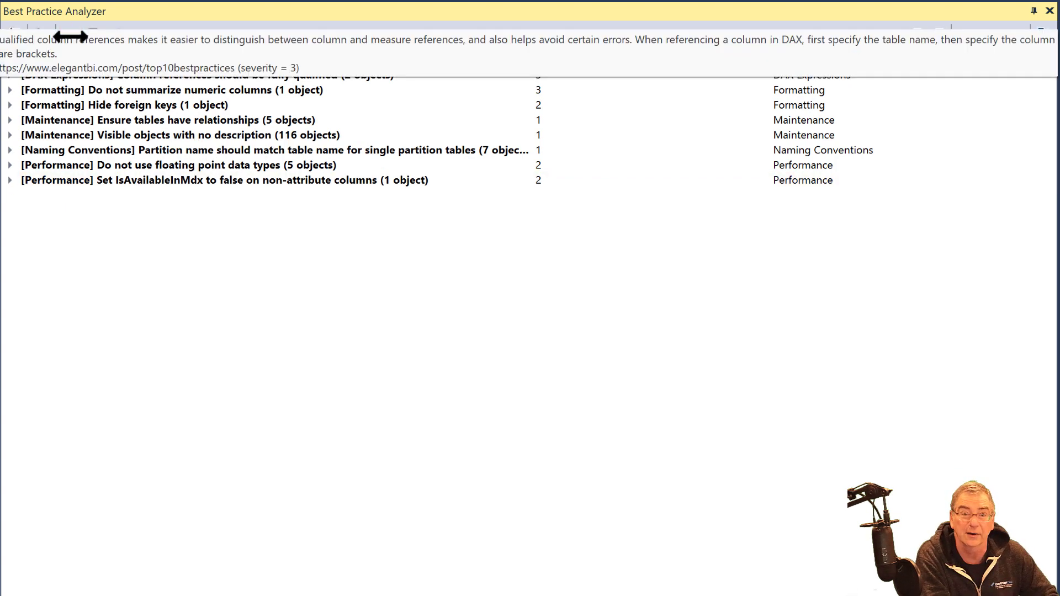
left_click(169, 106)
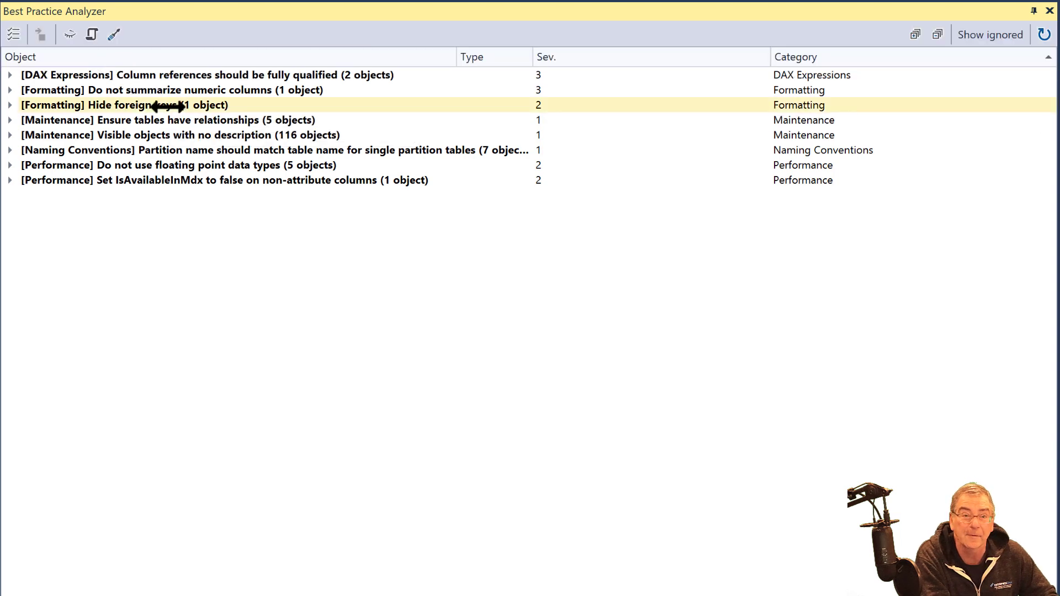
left_click(70, 34)
Ignore the "Visible objects with no description" and "Ensure tables have relationships" rules, and select "Do not summarize numeric columns".
left_click(101, 116)
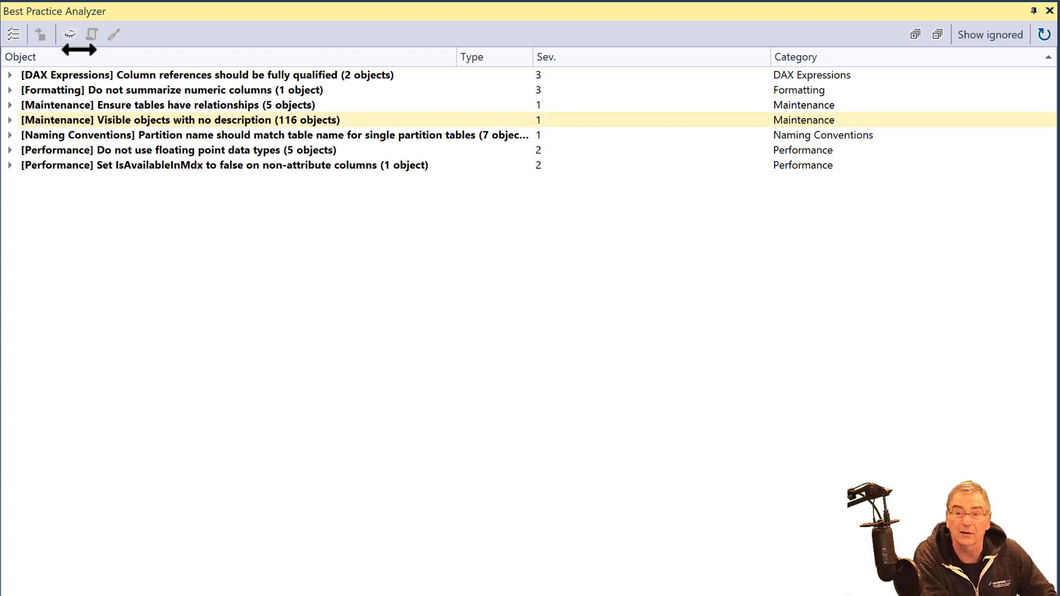
left_click(70, 34)
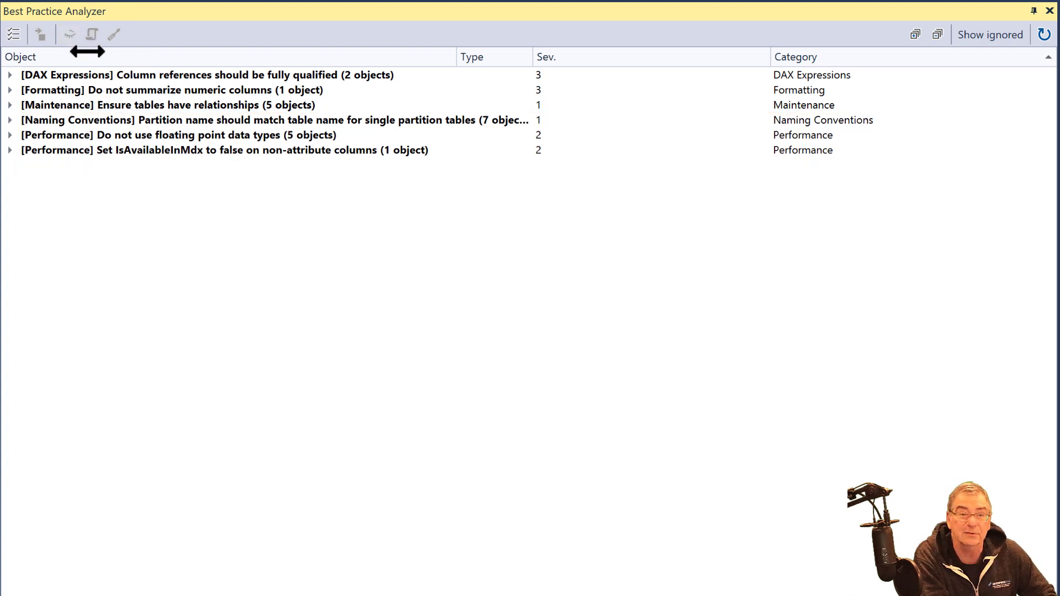
left_click(147, 106)
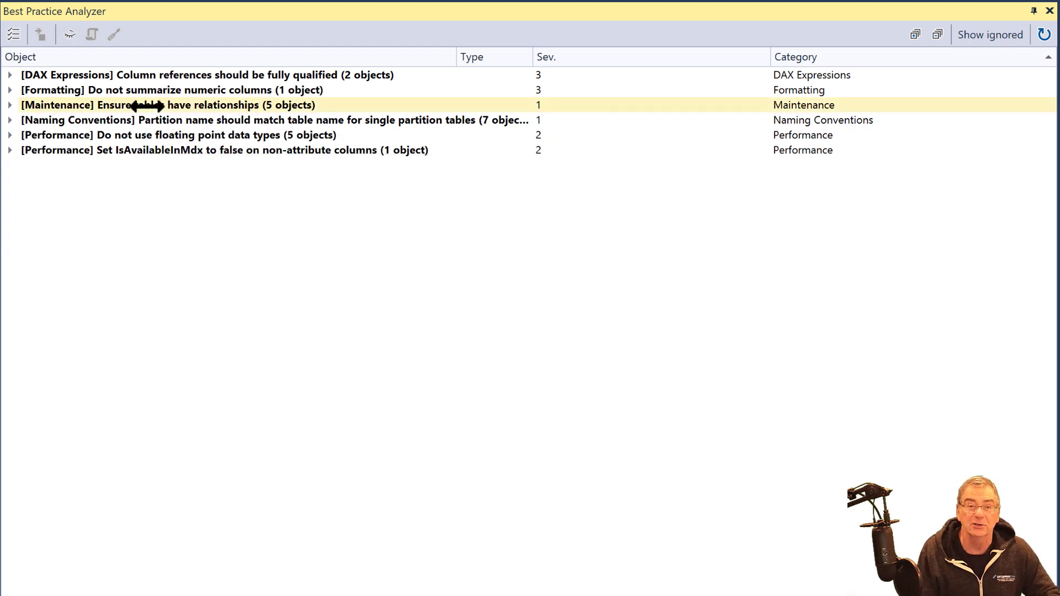
left_click(69, 37)
left_click(94, 89)
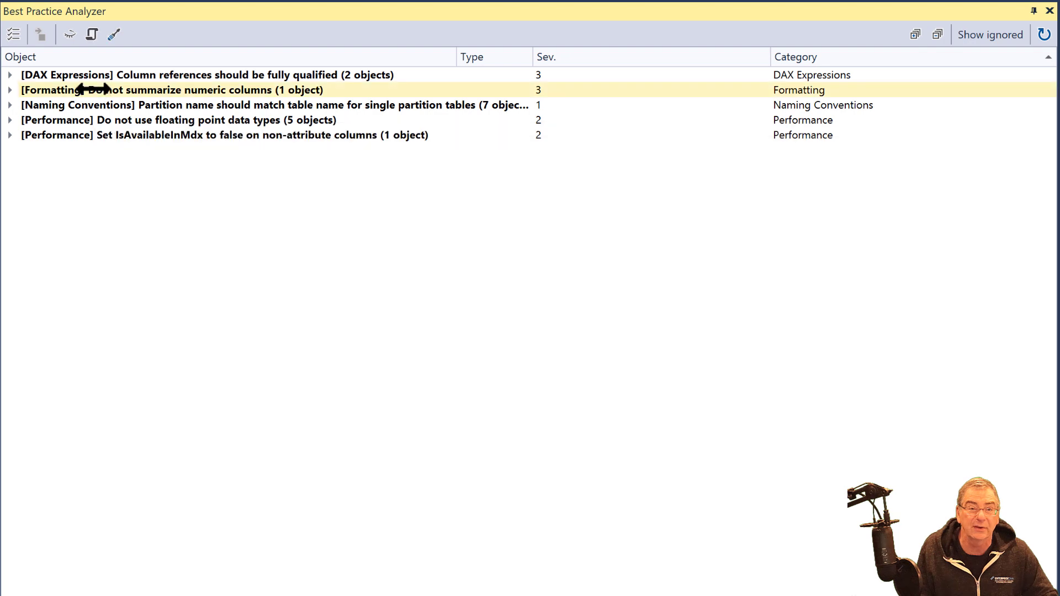